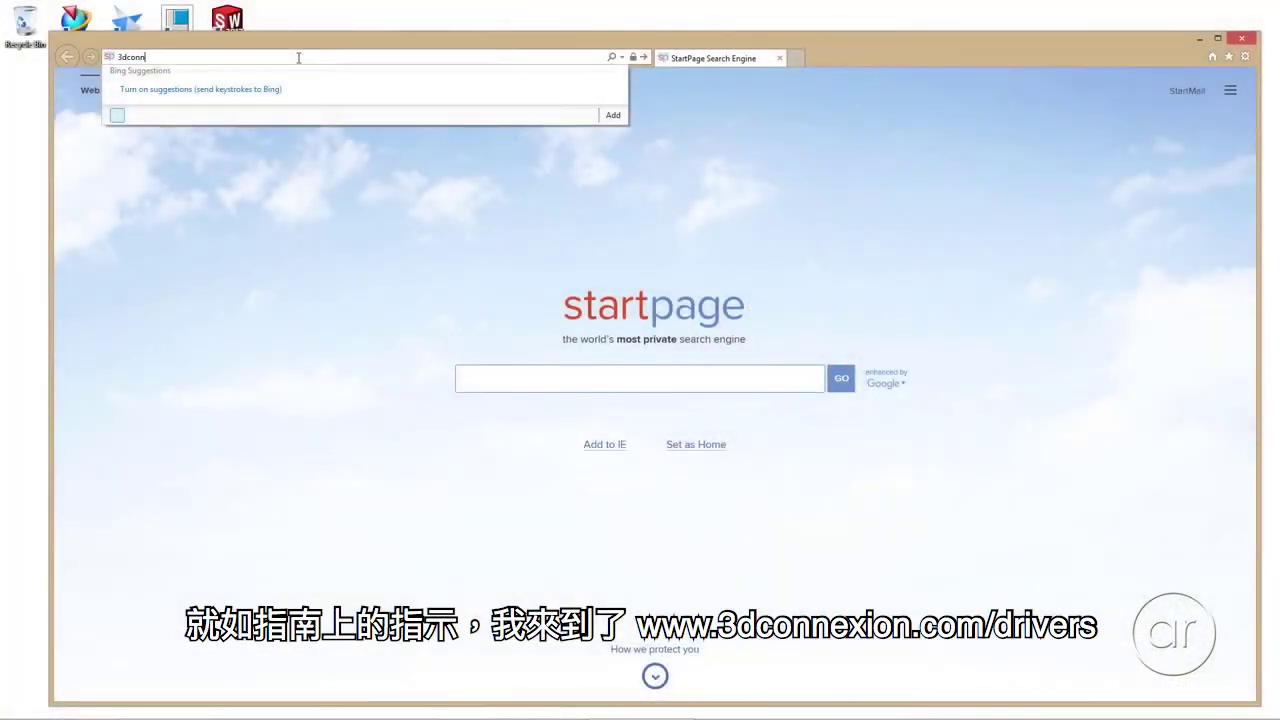
# - Go to 3dconnexion.com/drivers, then download and run the 3DxWare 10 for Windows (64-bit) driver installer
pyautogui.write('ion.com/drivers')
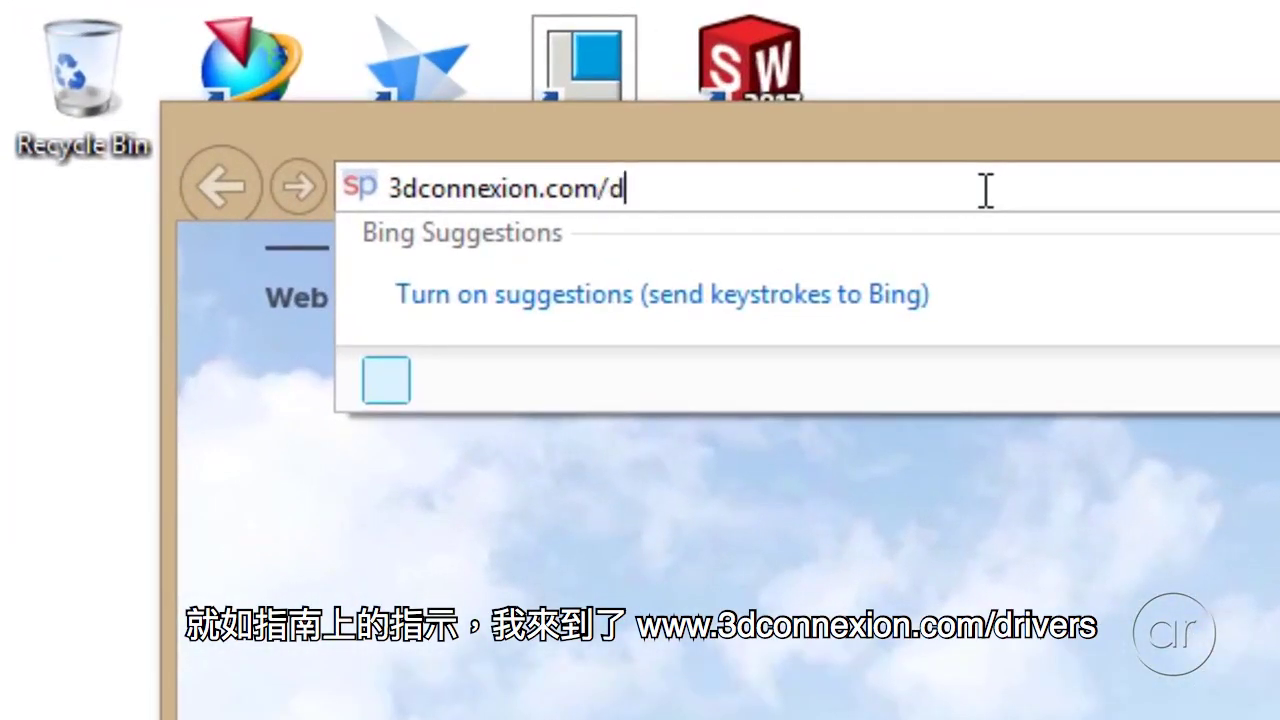
pyautogui.press('Return')
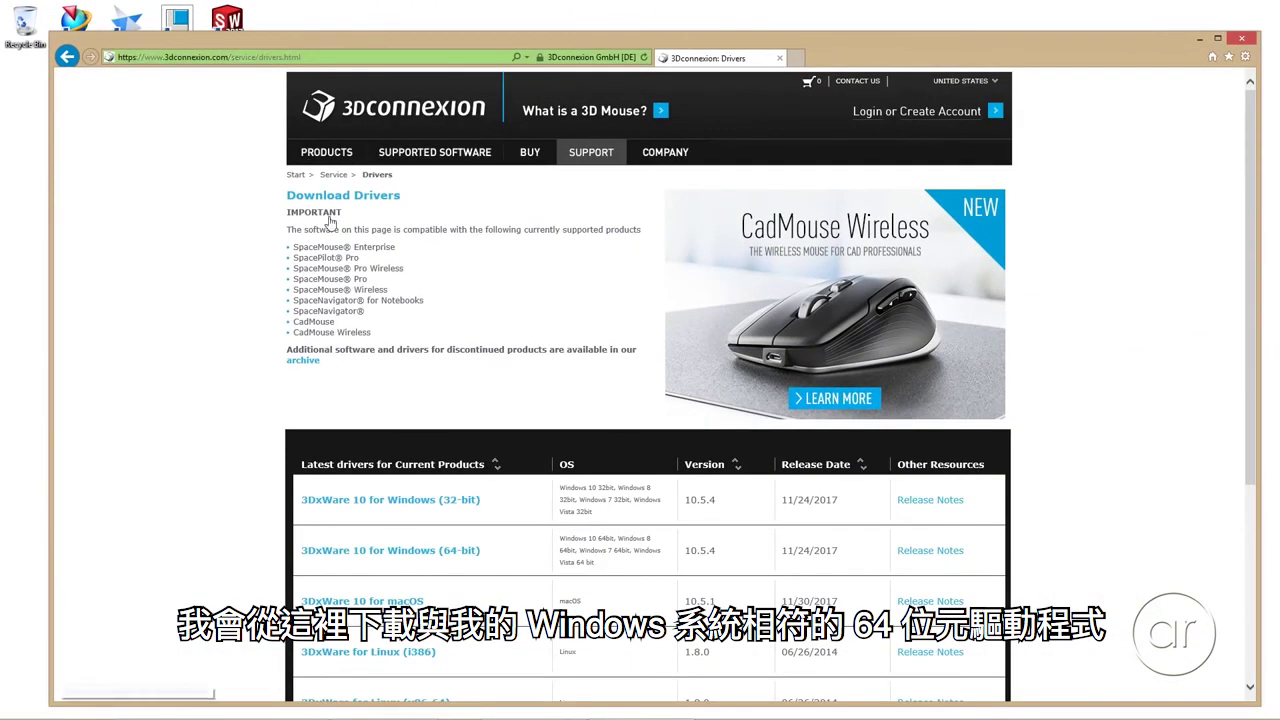
pyautogui.click(438, 552)
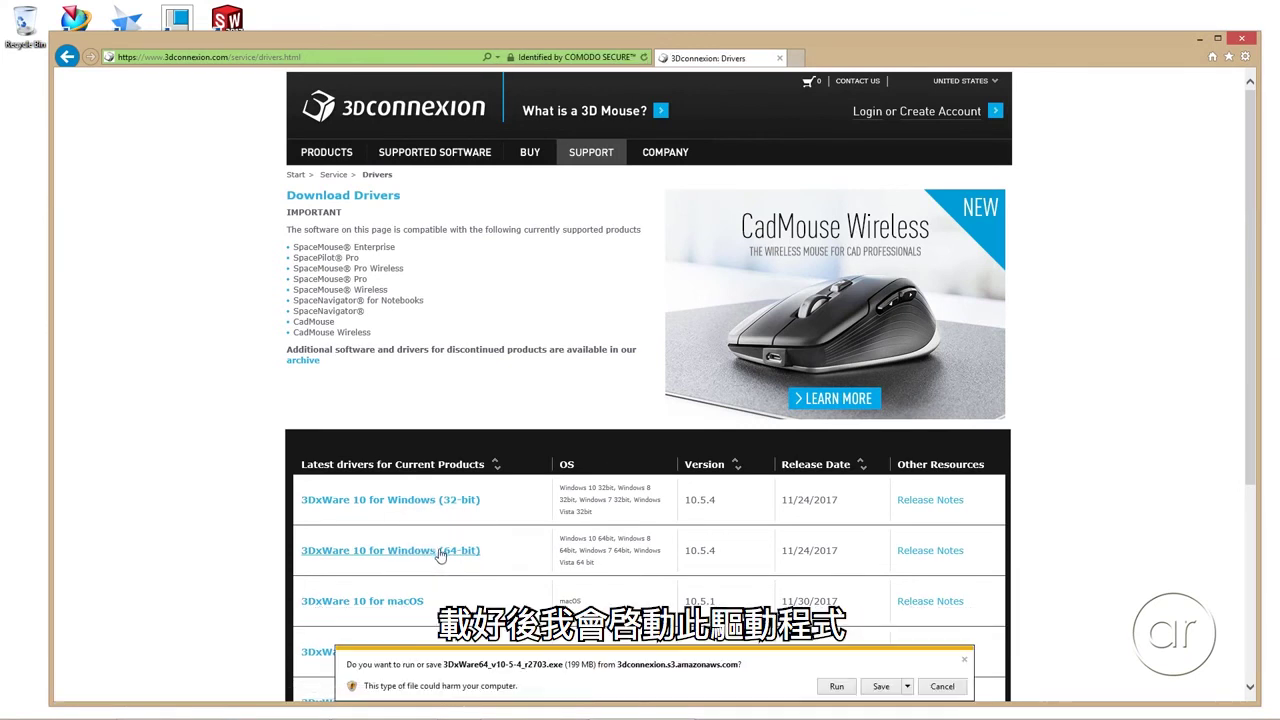
pyautogui.click(837, 686)
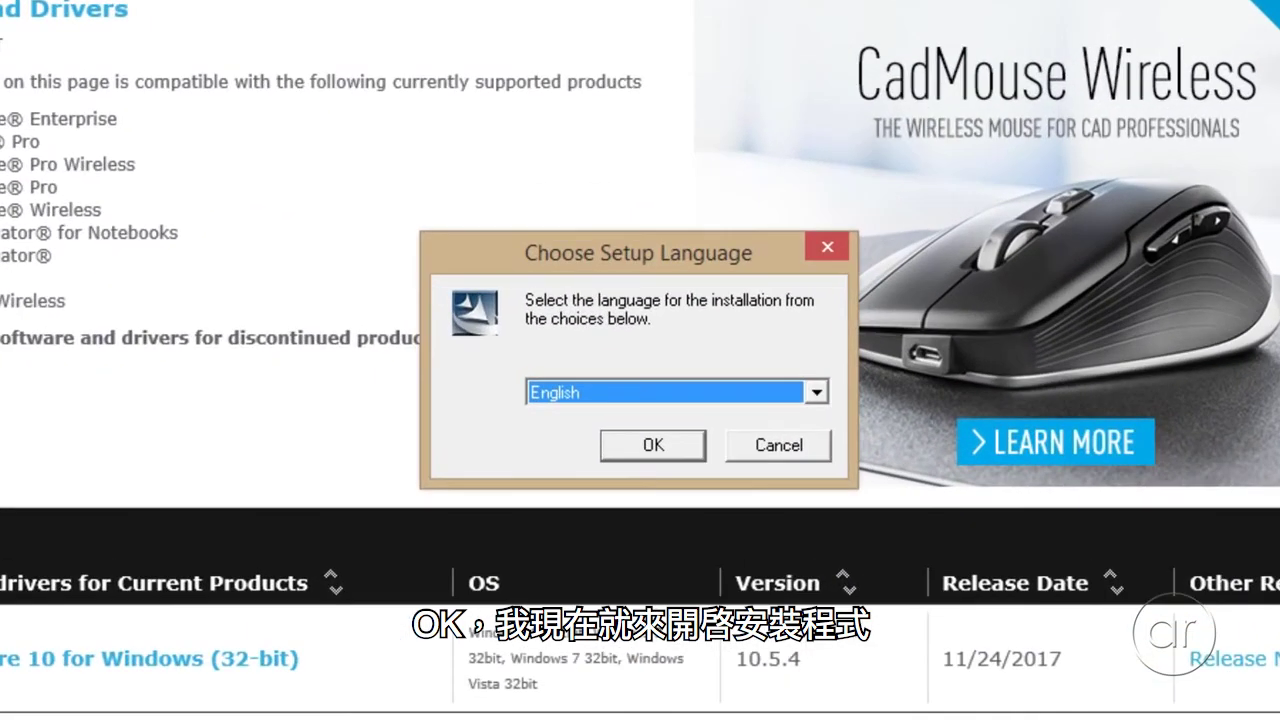
# - Start the 3DxWare 10 setup in English with the online update check, and accept the license agreement
pyautogui.click(614, 457)
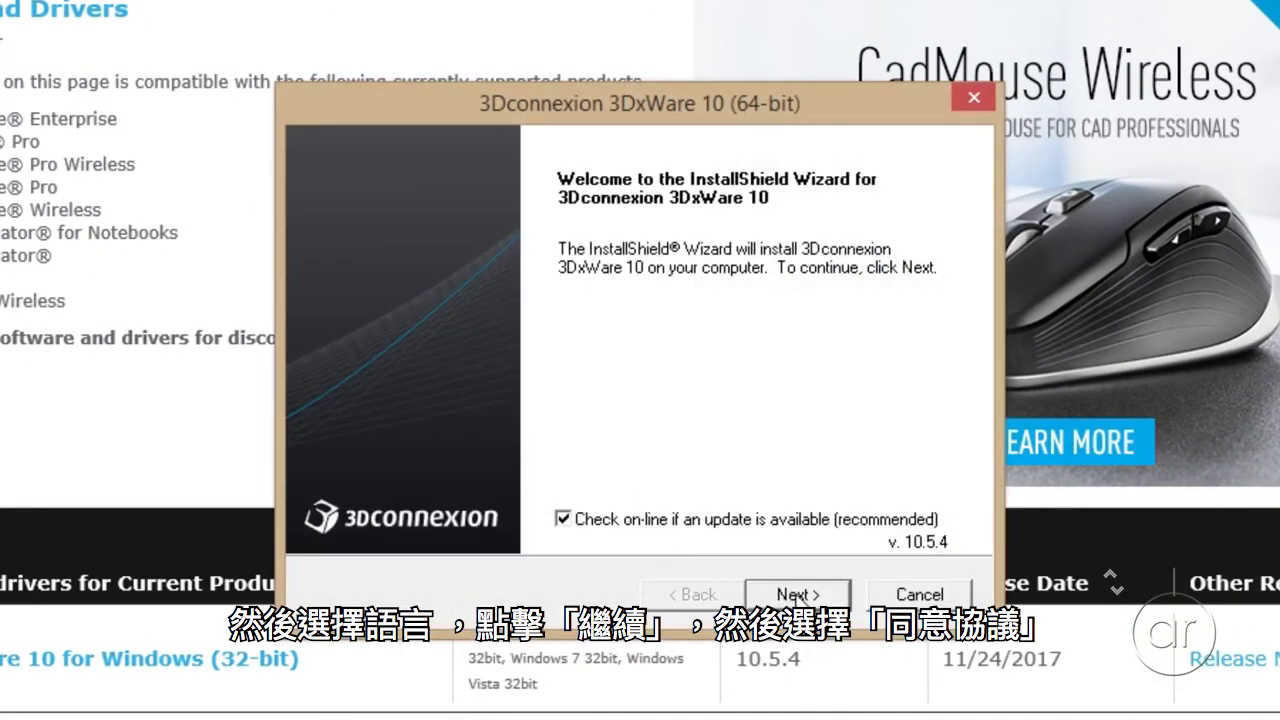
pyautogui.click(797, 594)
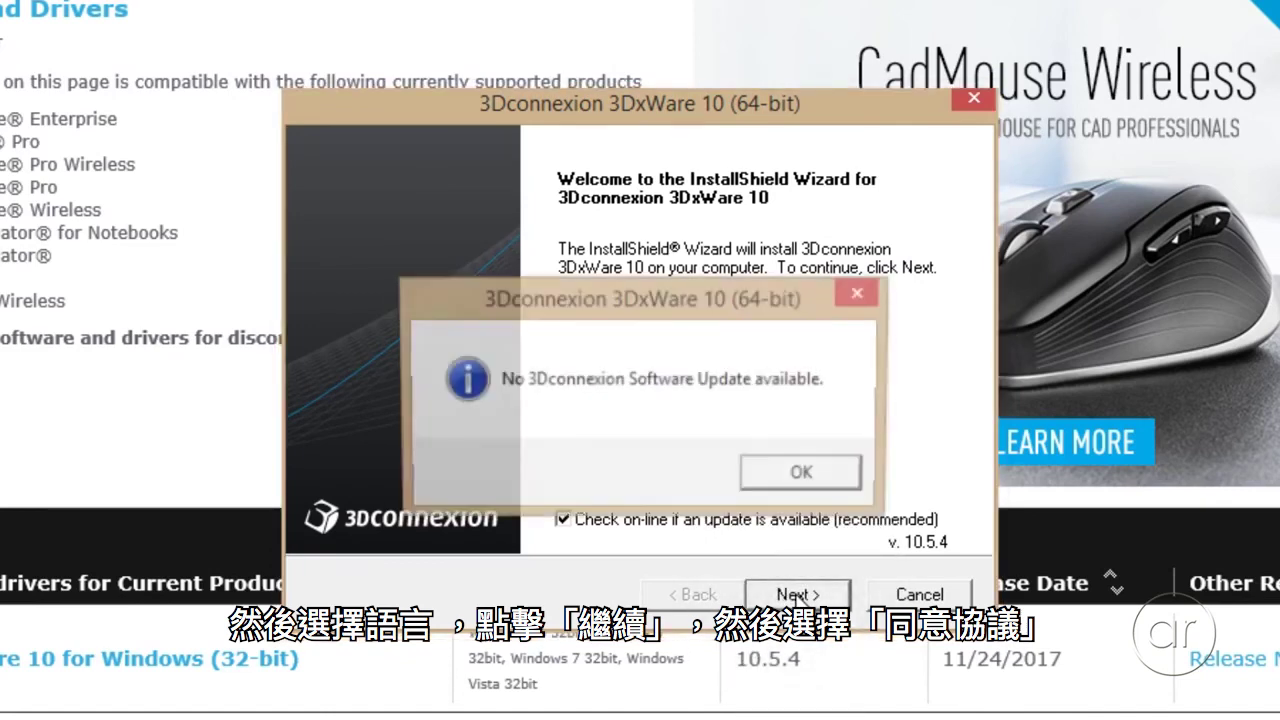
pyautogui.click(803, 477)
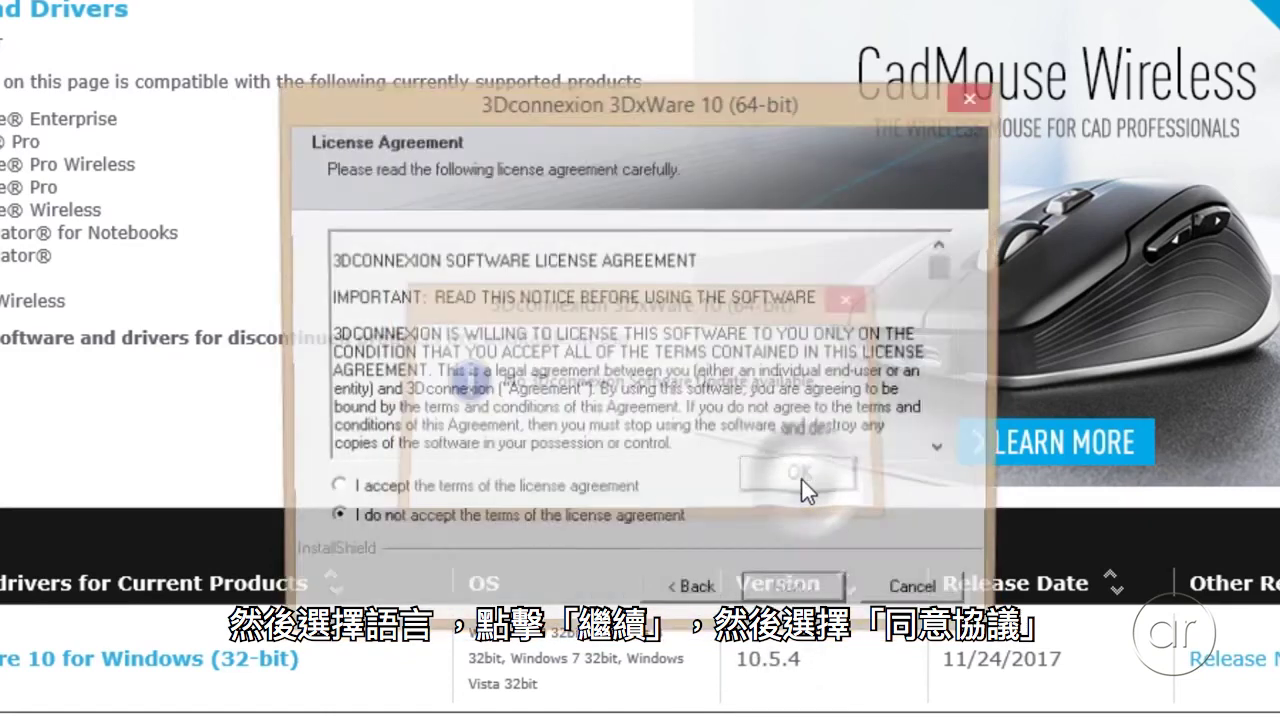
pyautogui.click(584, 495)
pyautogui.click(786, 602)
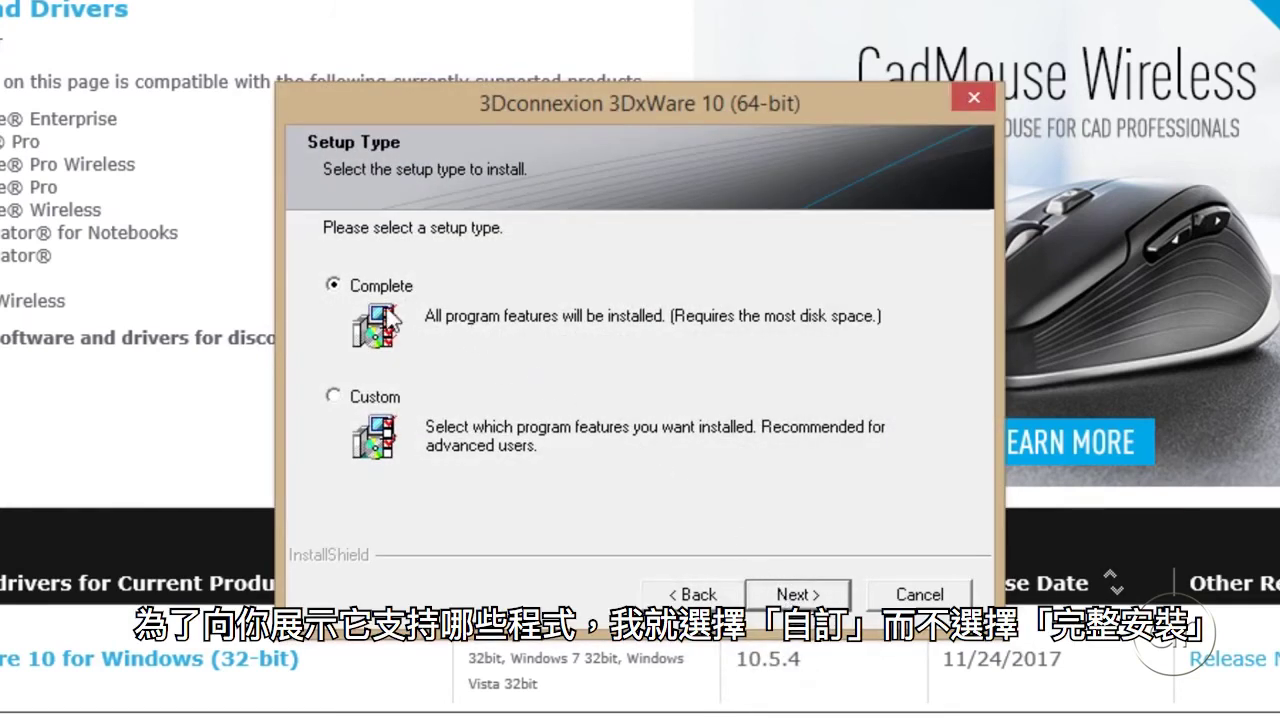
# - Choose the Custom setup type and exclude Logitech LCD Manager and the 3Dconnexion LCD Applets for SpacePilot Pro
pyautogui.click(335, 397)
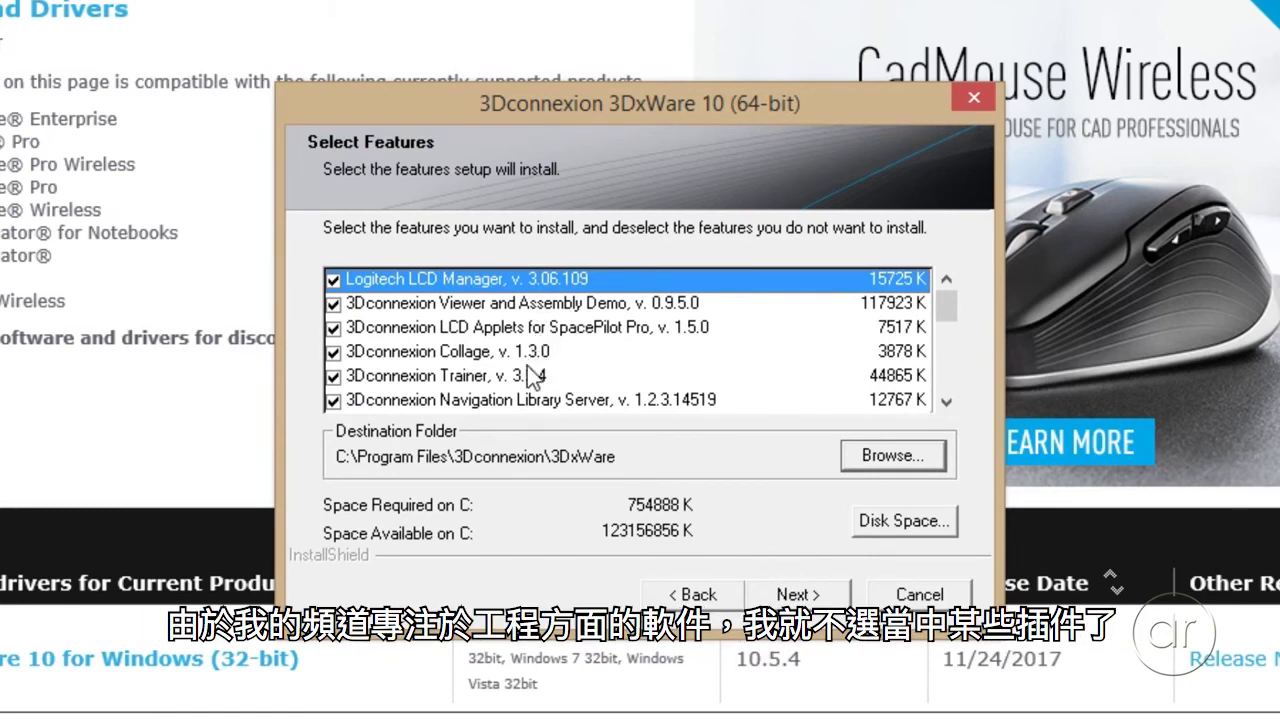
pyautogui.click(334, 280)
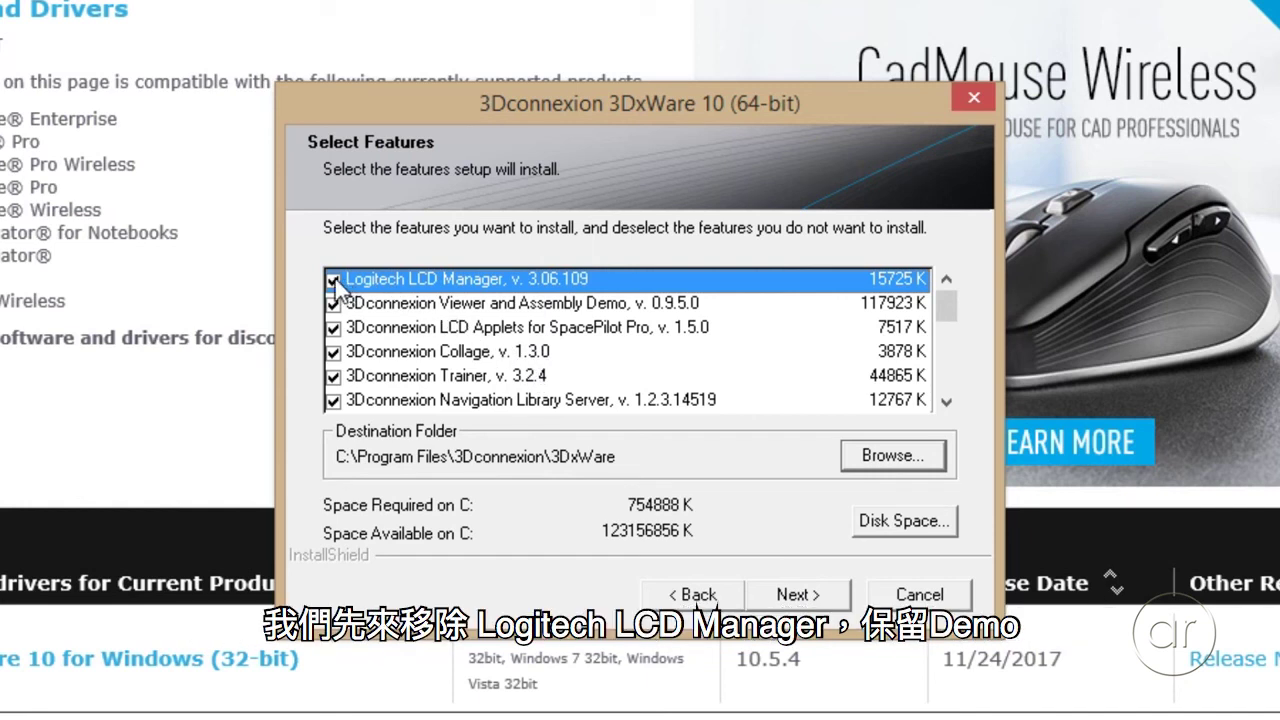
pyautogui.click(333, 328)
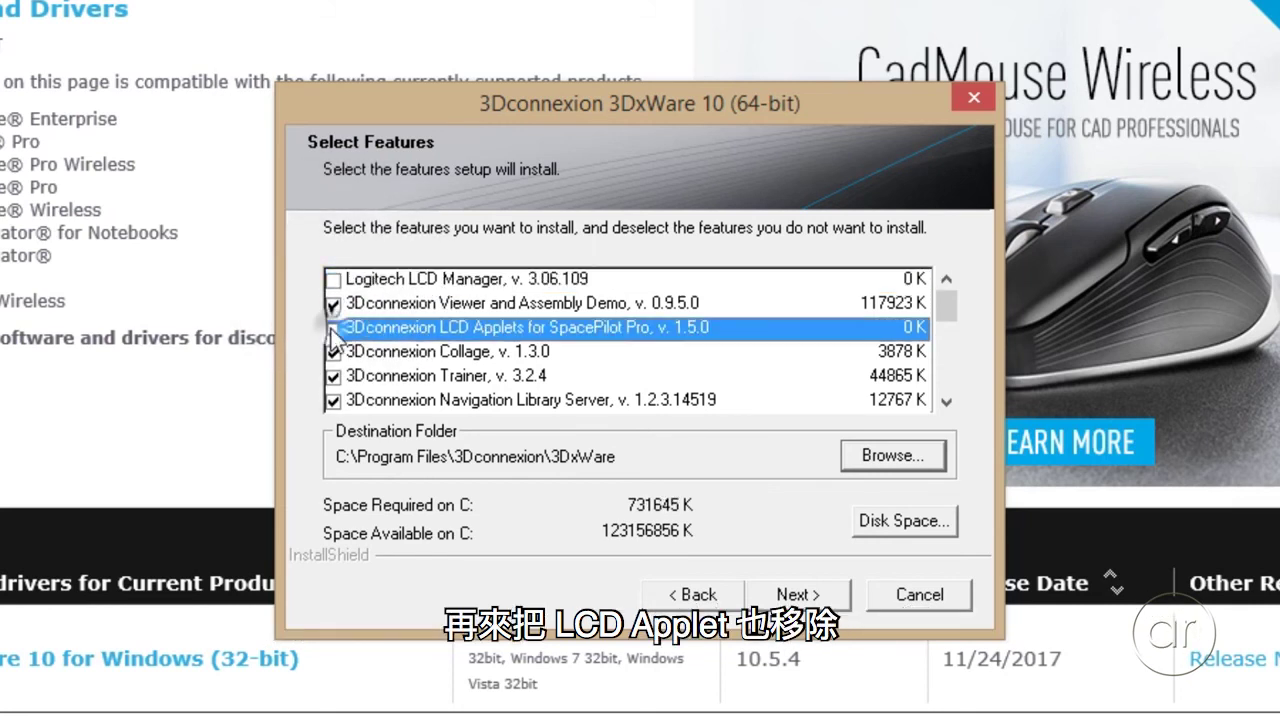
# - Exclude the Acrobat 3D plug-in and the AutoCAD add-in from the features to install
pyautogui.click(944, 403)
pyautogui.click(944, 403)
pyautogui.click(944, 403)
pyautogui.click(944, 403)
pyautogui.click(944, 403)
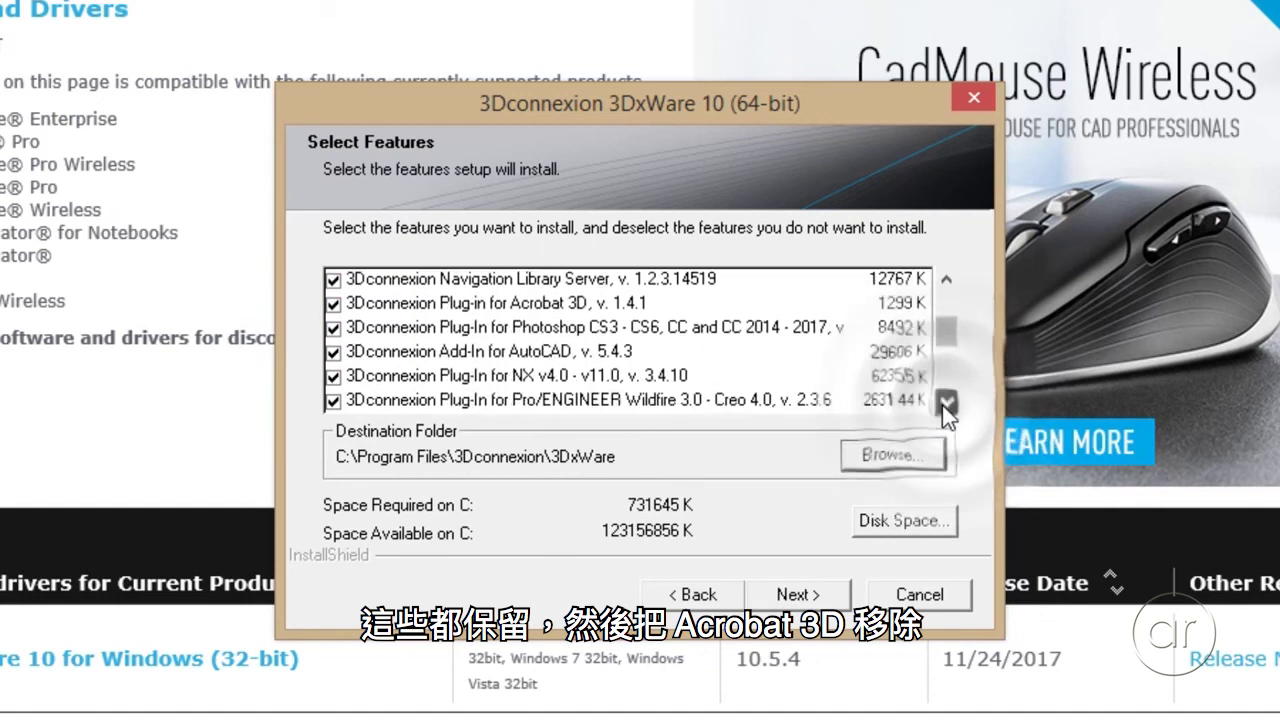
pyautogui.click(334, 305)
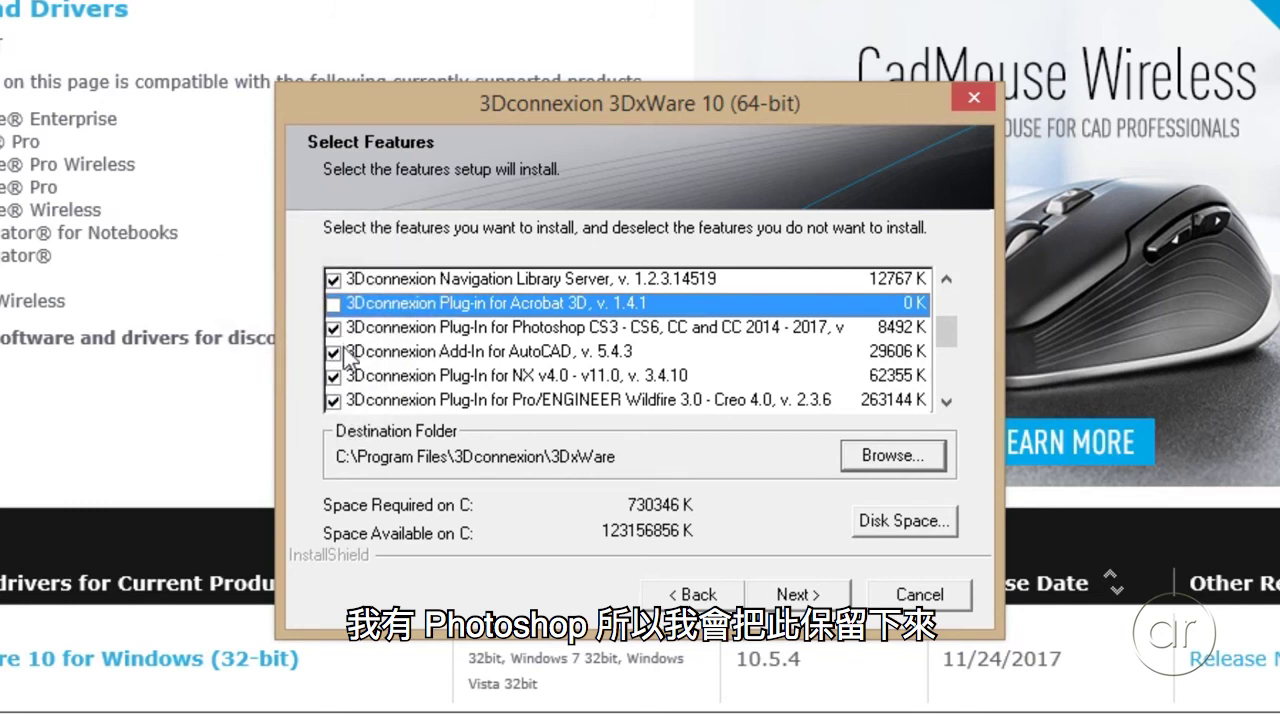
pyautogui.click(333, 352)
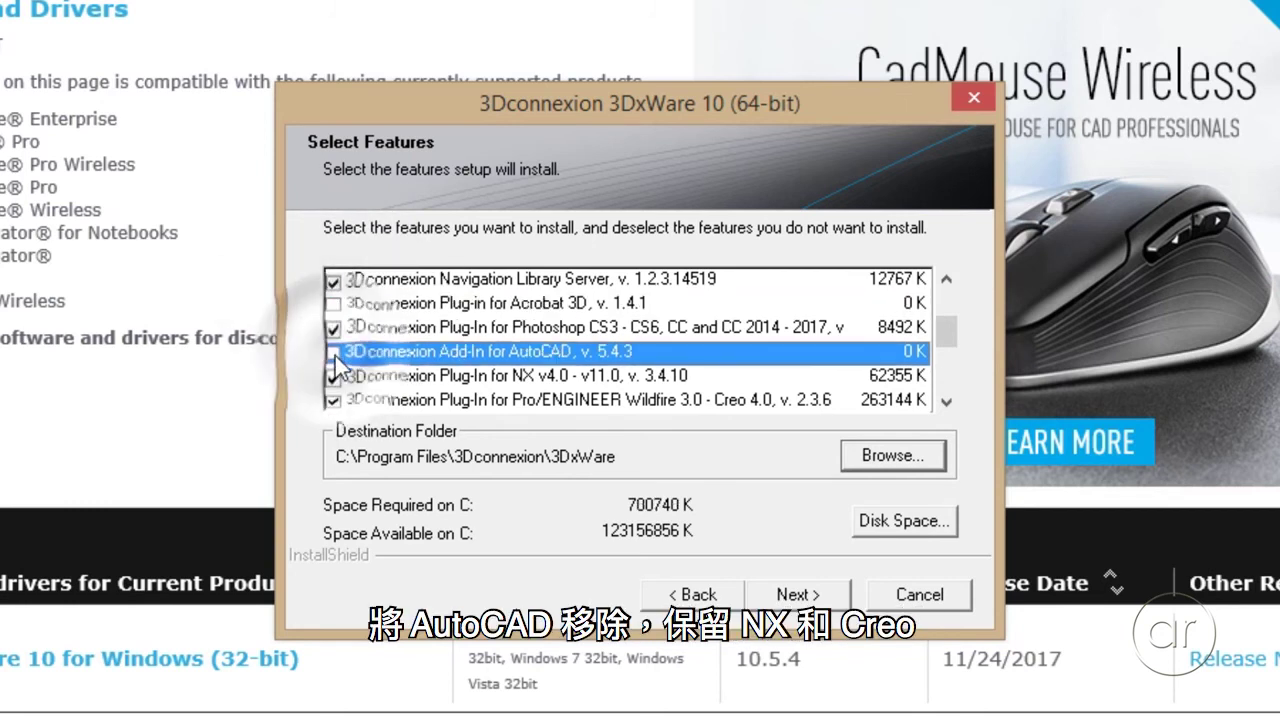
# - Exclude the Inventor 11 - 2018 add-in and the SketchUp extension from the features to install
pyautogui.click(939, 400)
pyautogui.click(939, 400)
pyautogui.click(939, 400)
pyautogui.click(939, 400)
pyautogui.click(939, 400)
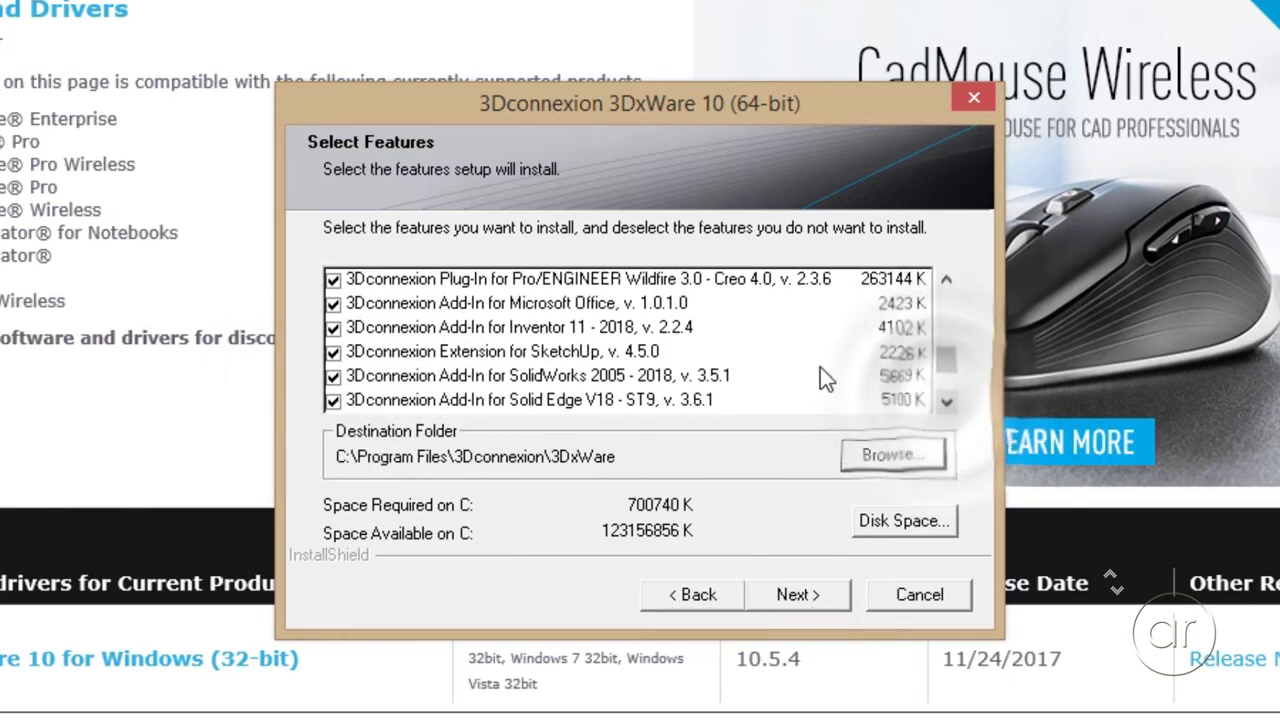
pyautogui.click(333, 328)
pyautogui.click(333, 352)
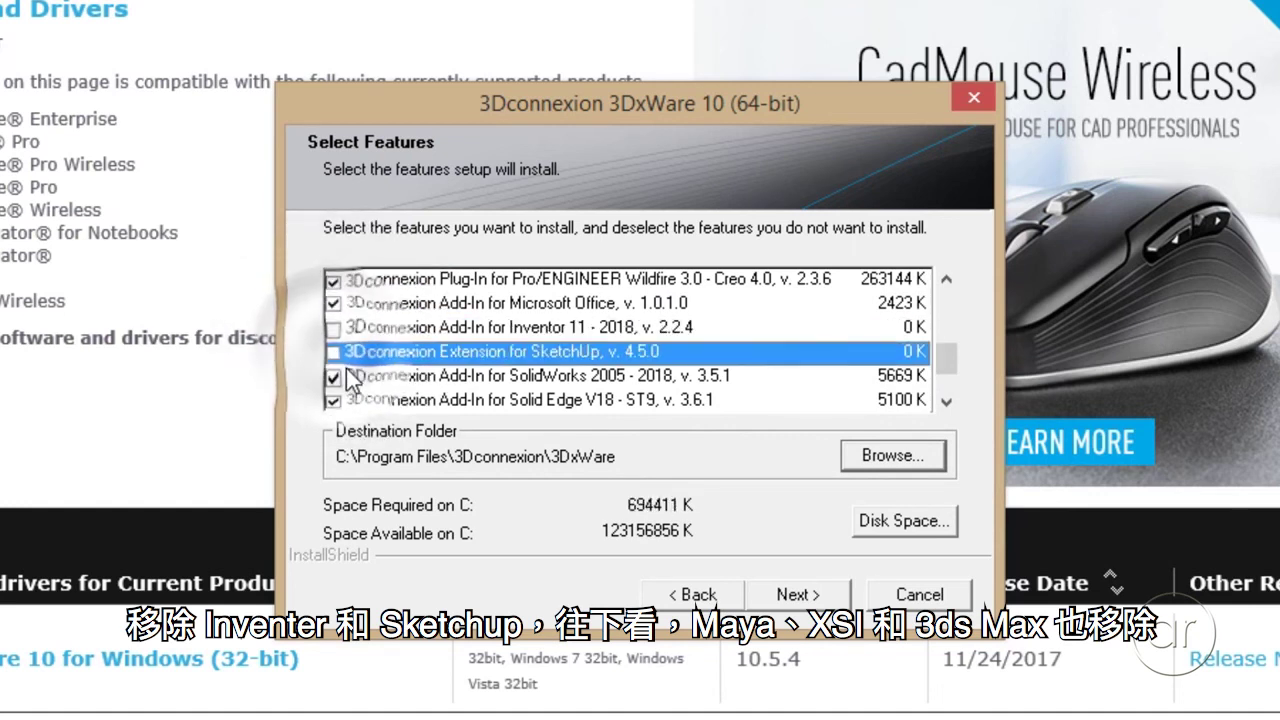
# - Exclude the Maya plug-in, XSI add-on and 3ds Max plug-in from the features to install
pyautogui.click(945, 401)
pyautogui.click(945, 401)
pyautogui.click(945, 401)
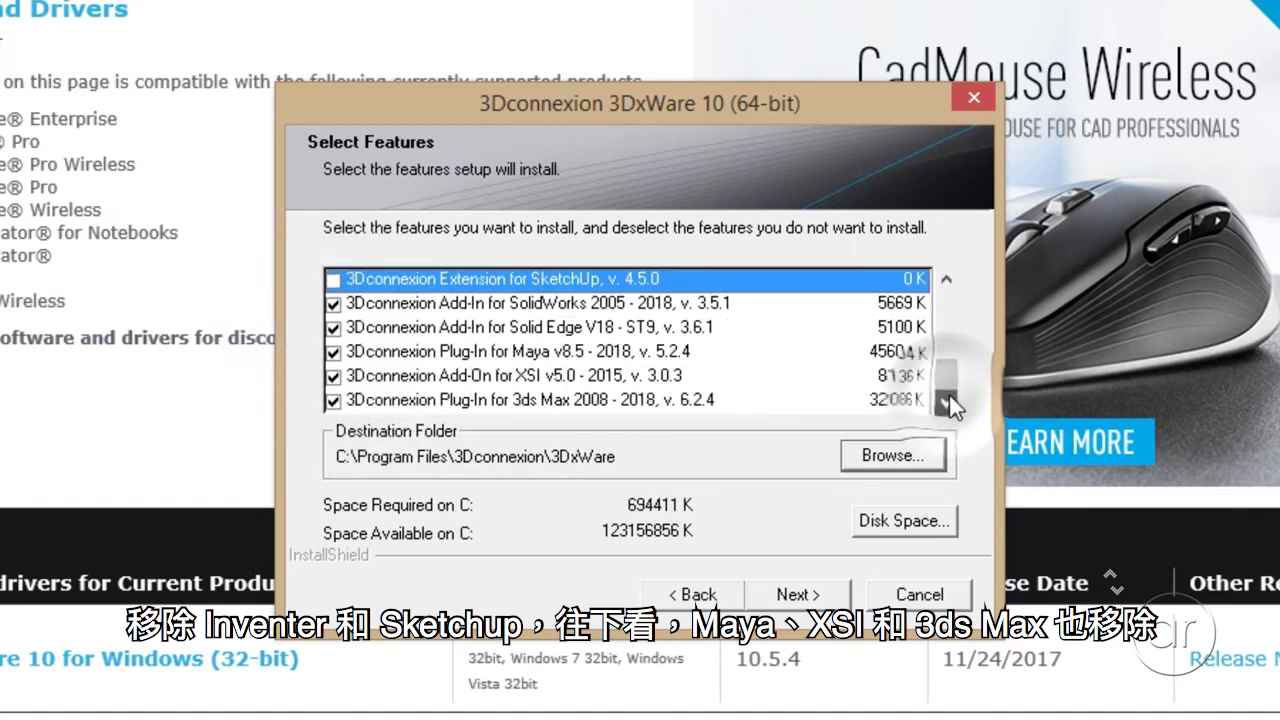
pyautogui.click(333, 352)
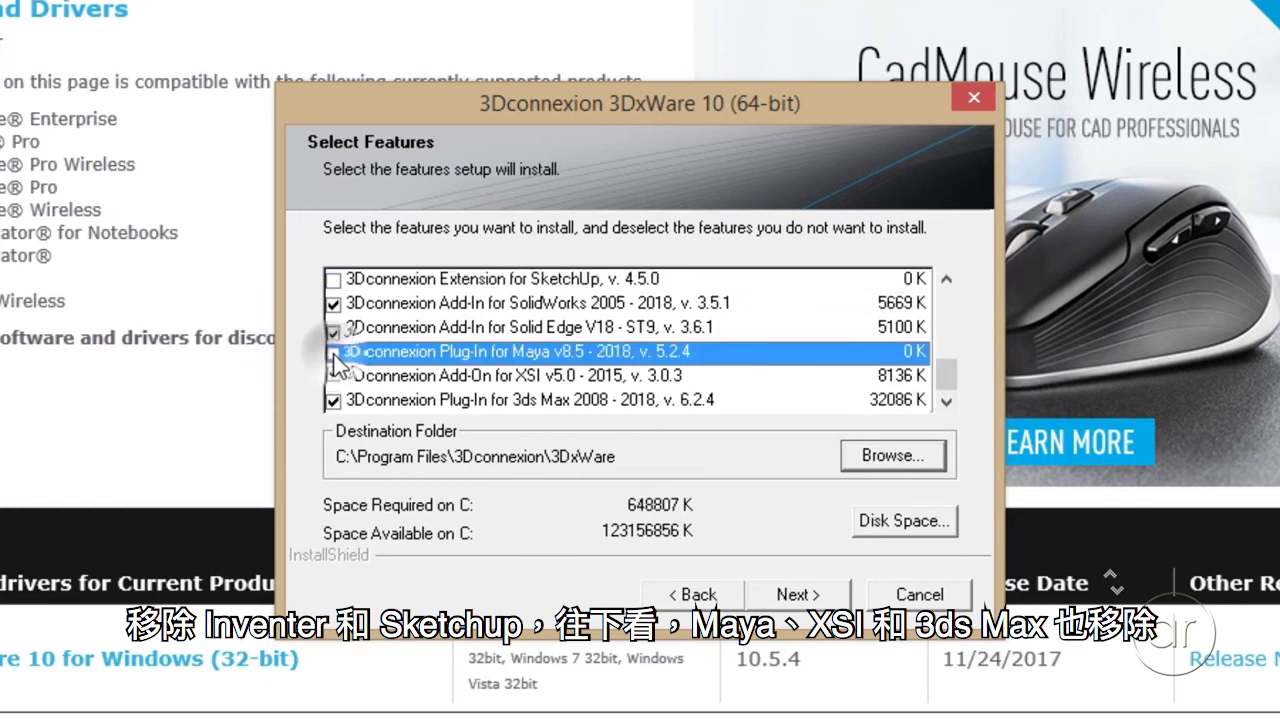
pyautogui.click(333, 376)
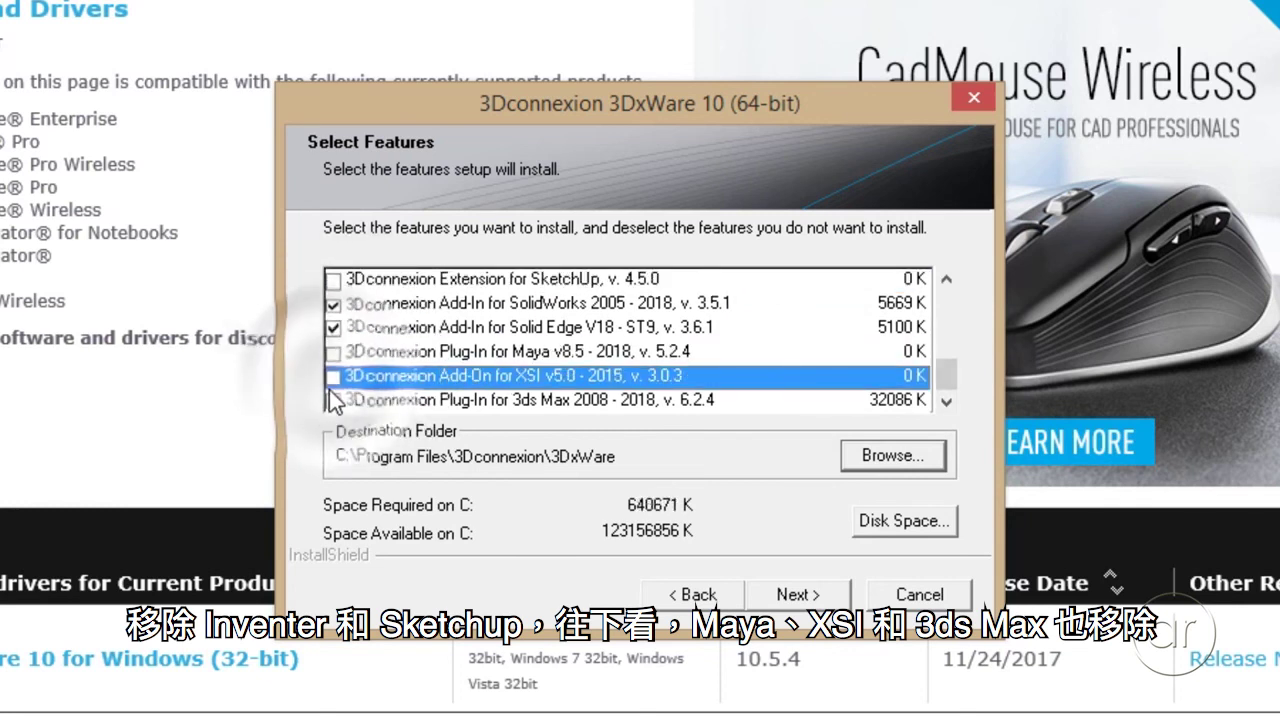
pyautogui.click(333, 400)
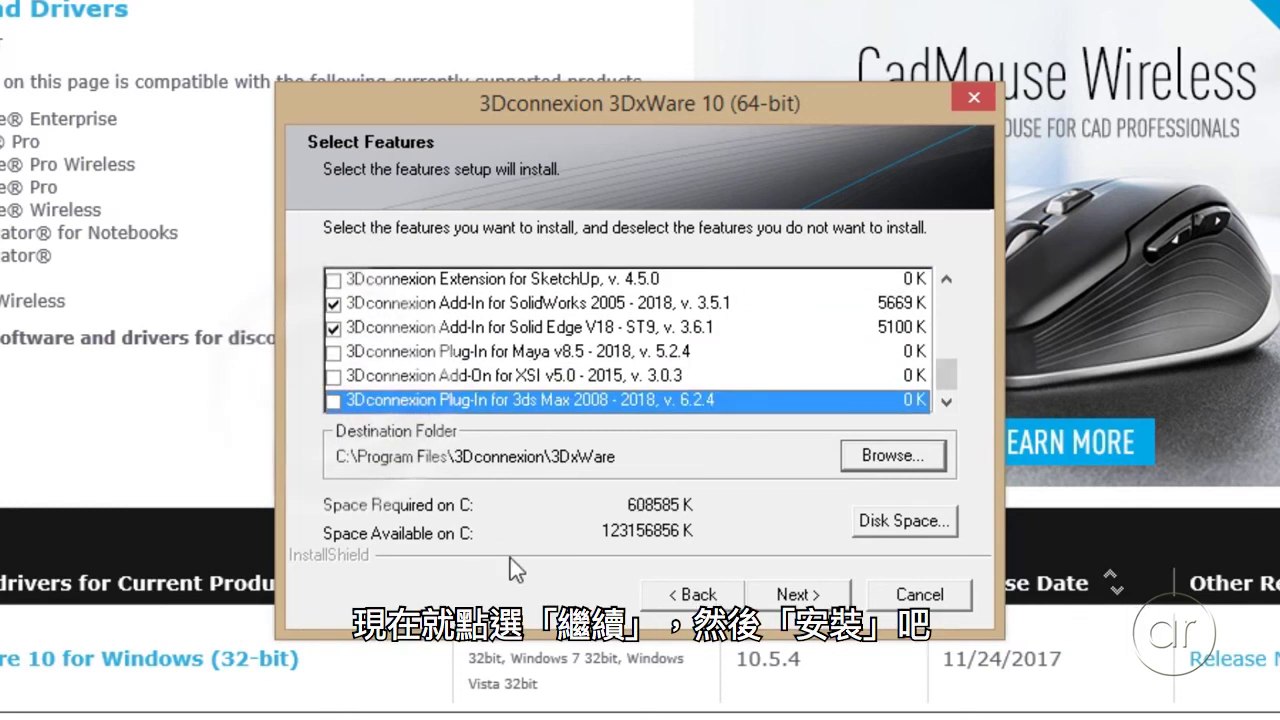
# - Install 3DxWare 10 with the chosen features, finish the wizard and close the browser
pyautogui.click(793, 594)
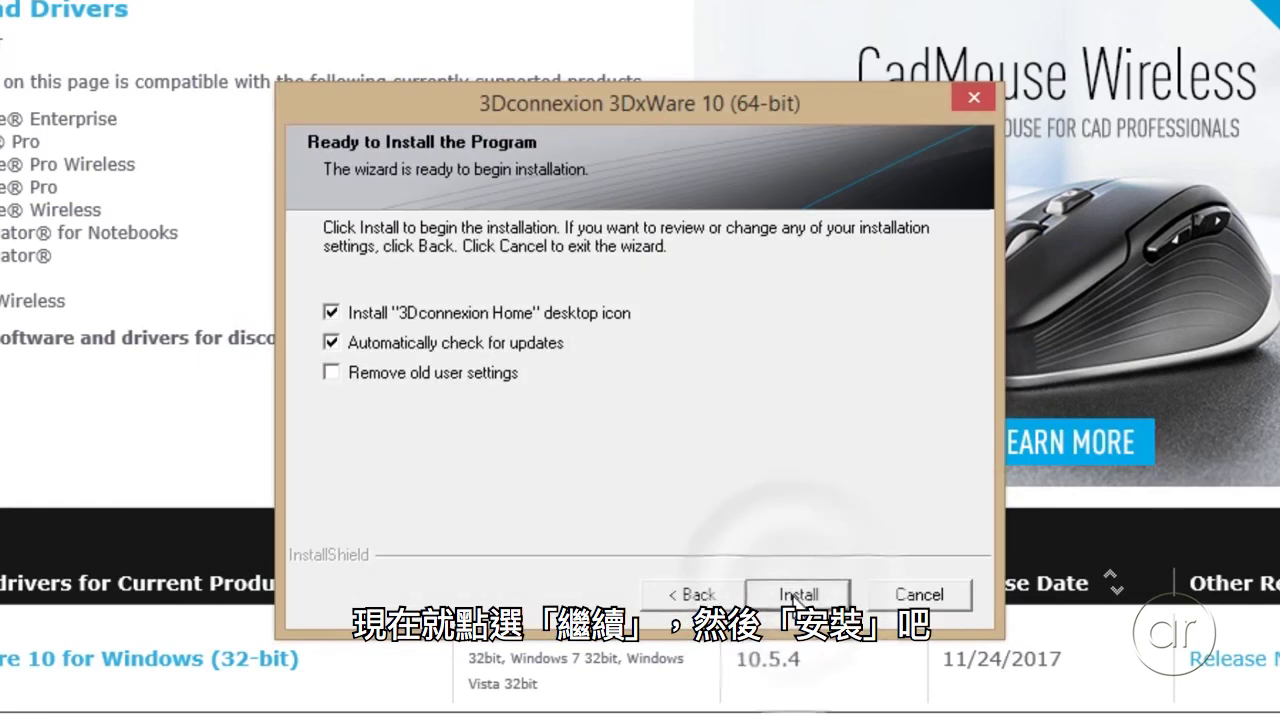
pyautogui.click(797, 594)
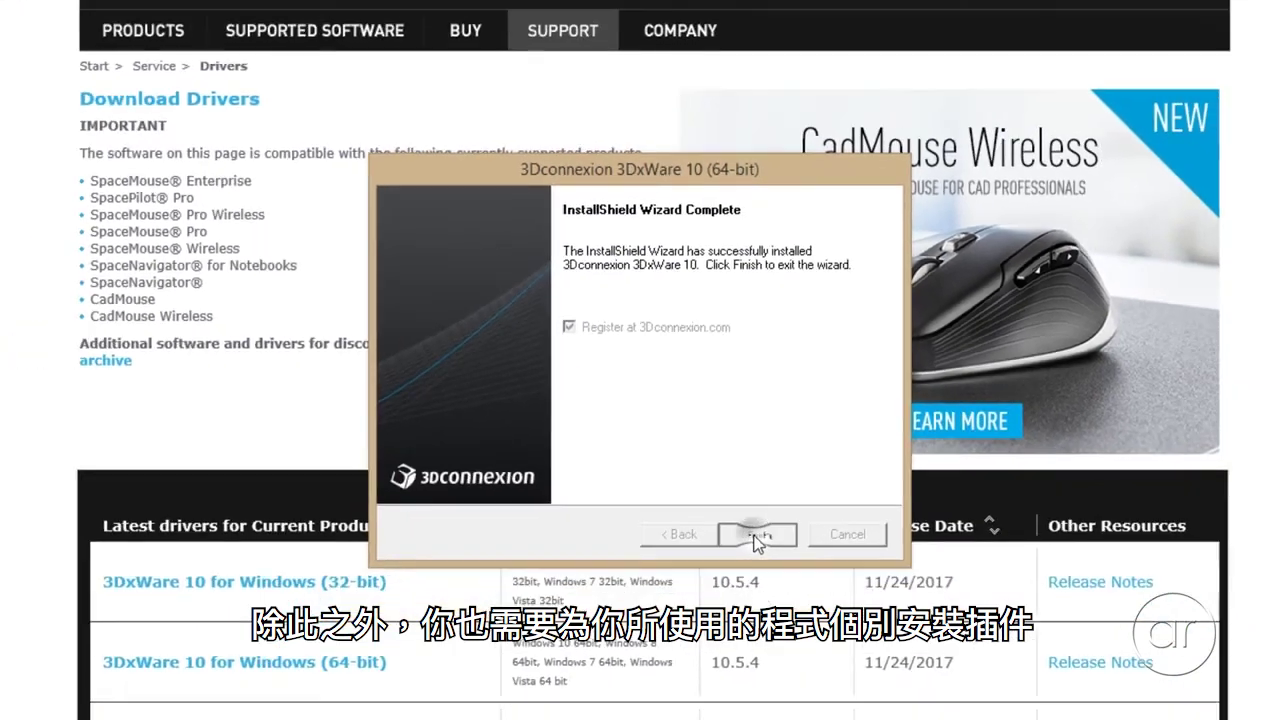
pyautogui.click(795, 598)
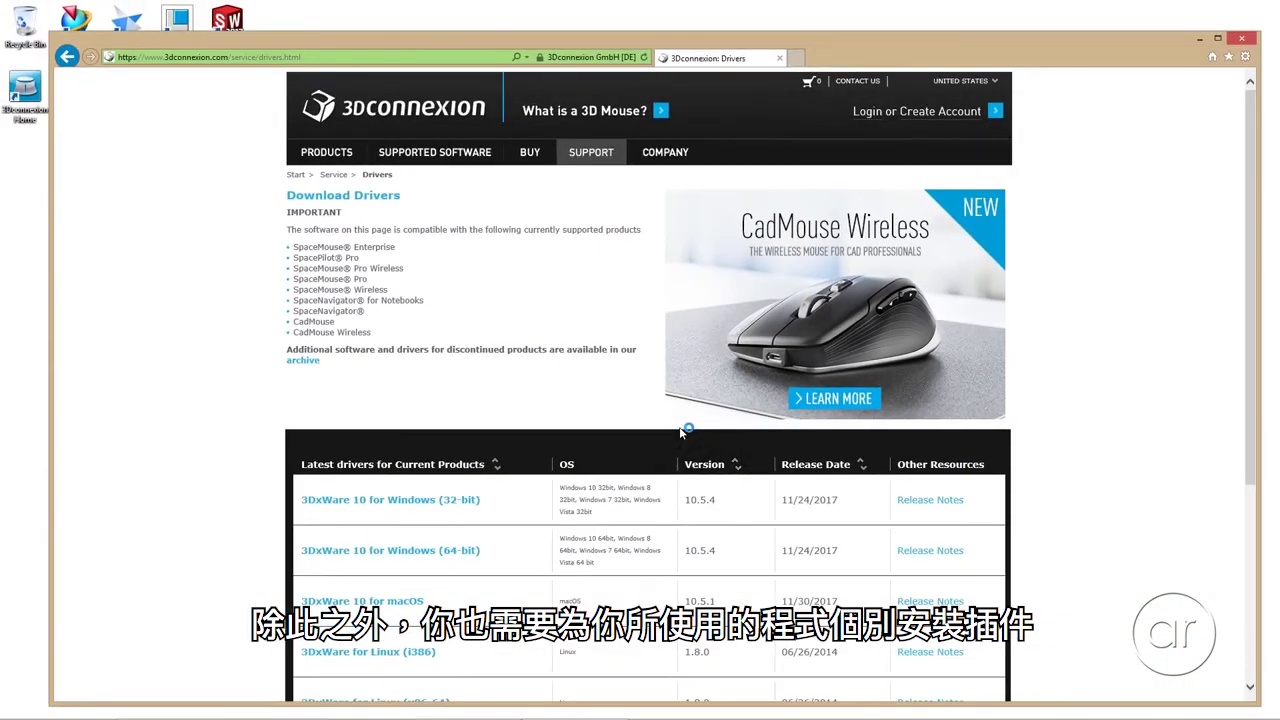
pyautogui.click(1240, 40)
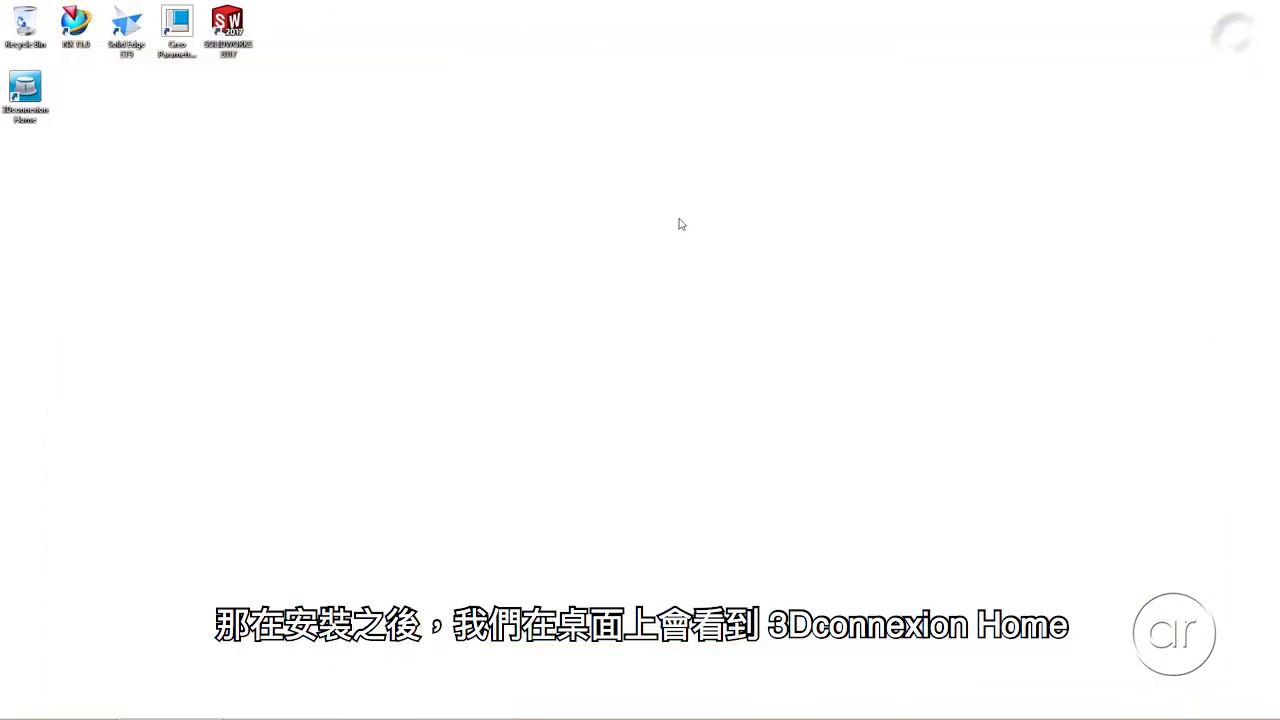
# - Open 3Dconnexion Home, launch the Viewer and pick a blade in the displayed assembly
pyautogui.doubleClick(6, 110)
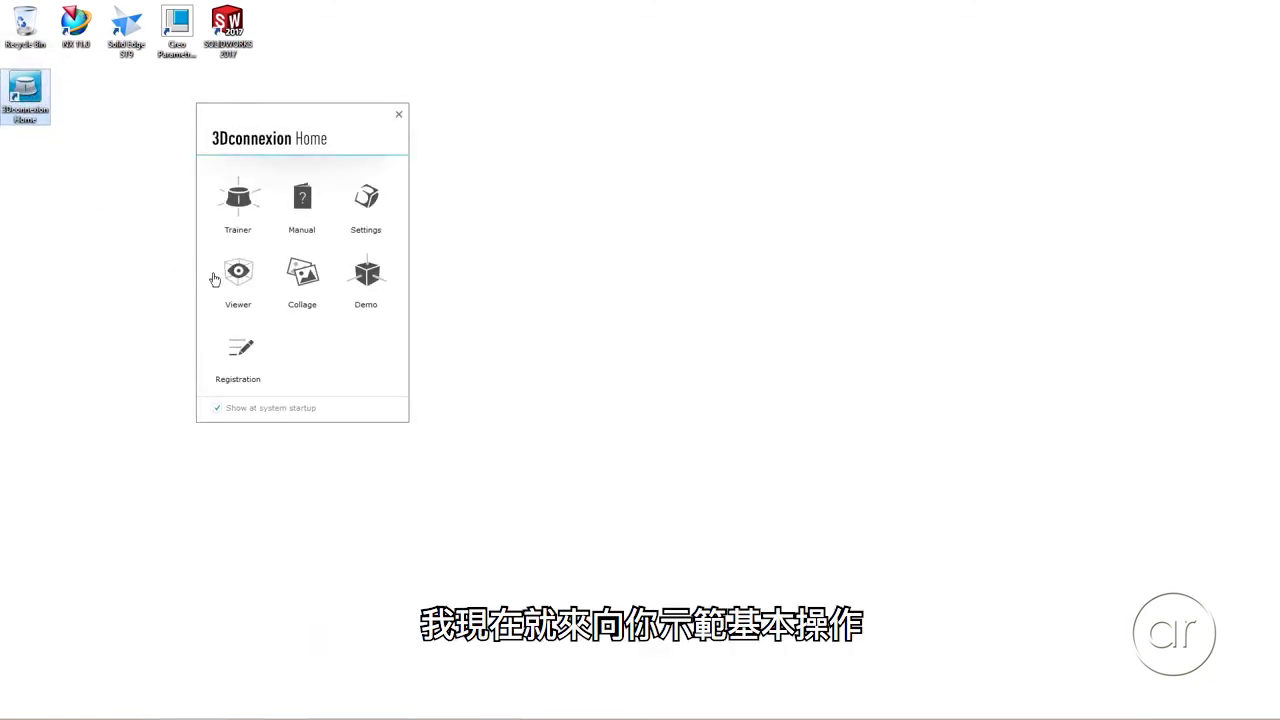
pyautogui.click(228, 285)
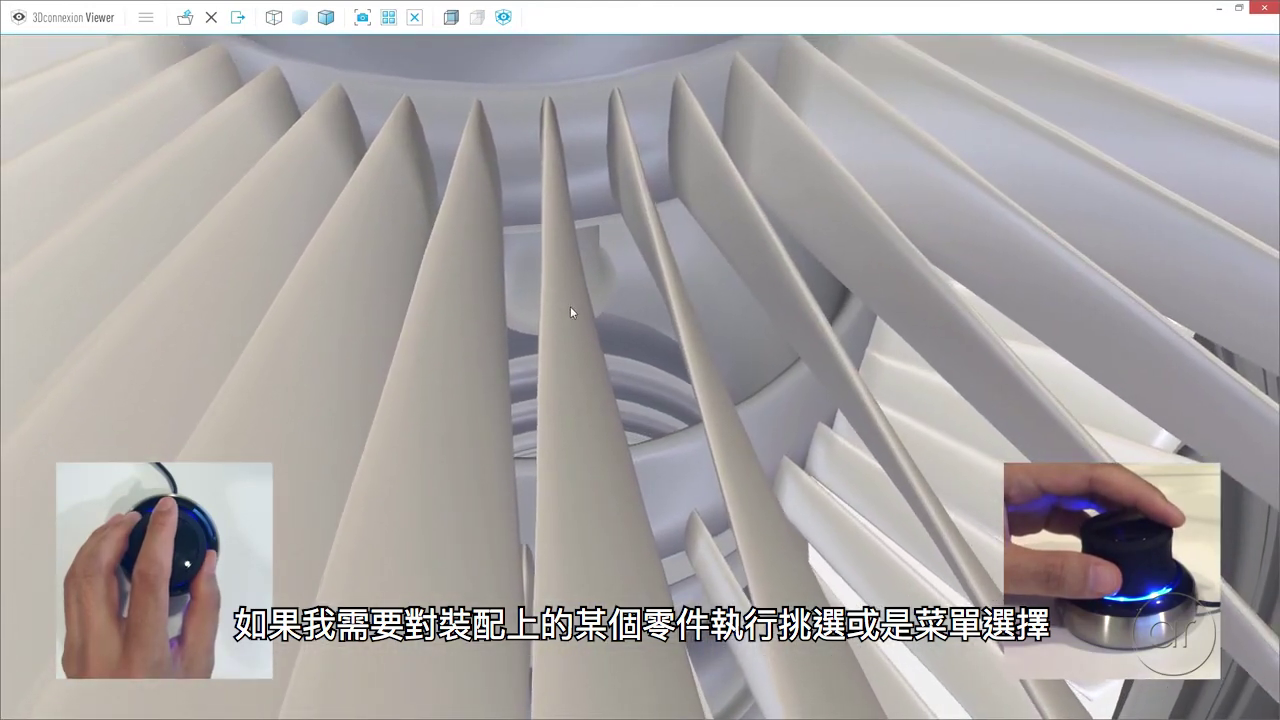
pyautogui.click(569, 300)
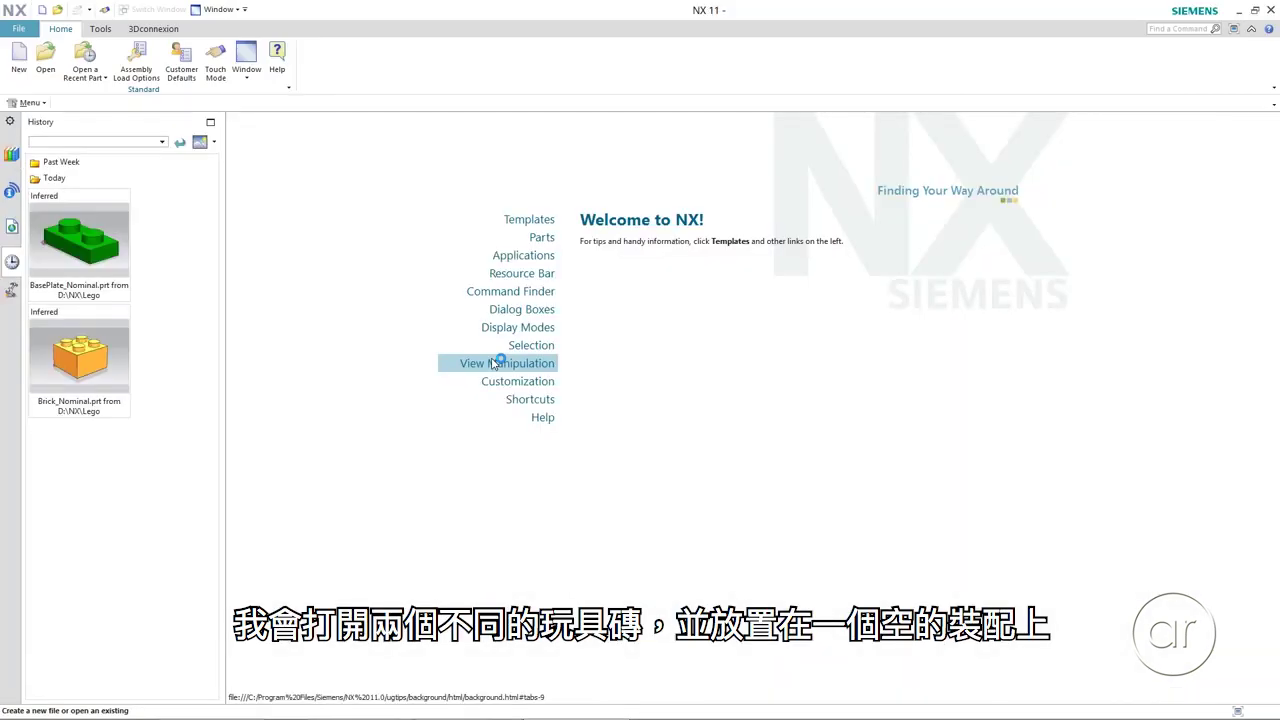
# - In NX, open the recent part BasePlate_Nominal.prt and set the expressions XStudNumber and YStudNumber to 8
pyautogui.click(104, 251)
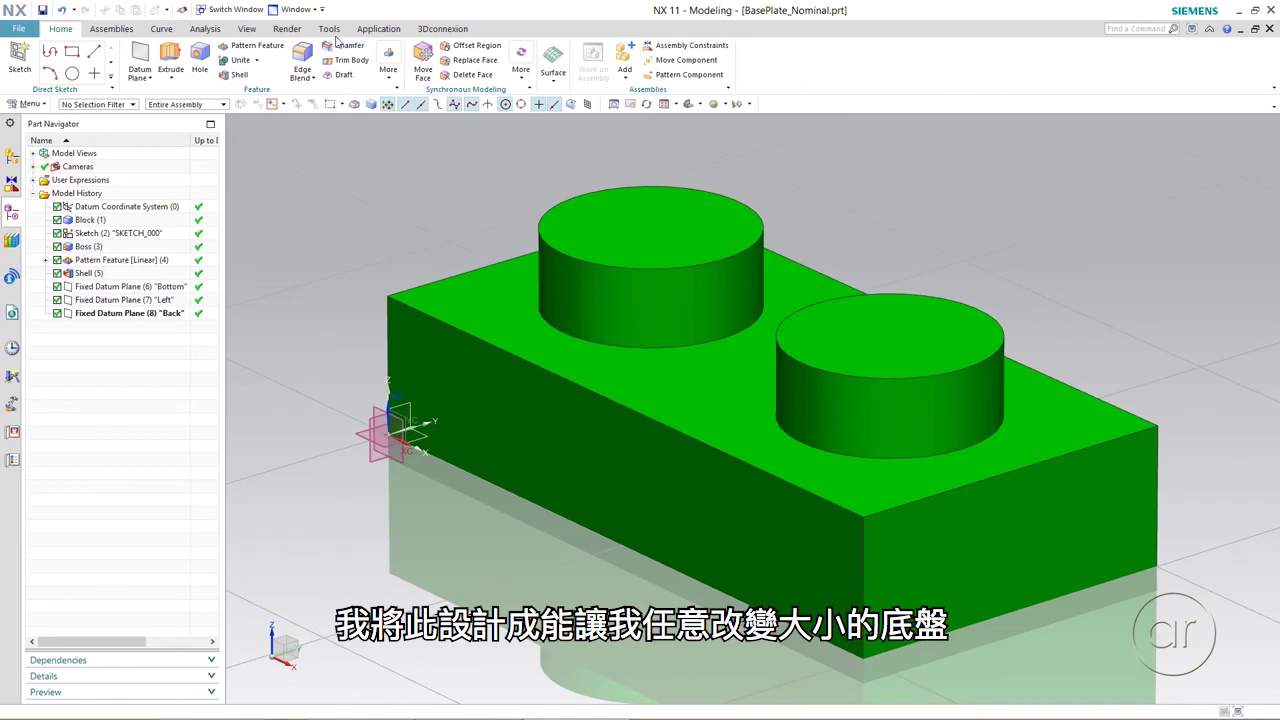
pyautogui.click(329, 29)
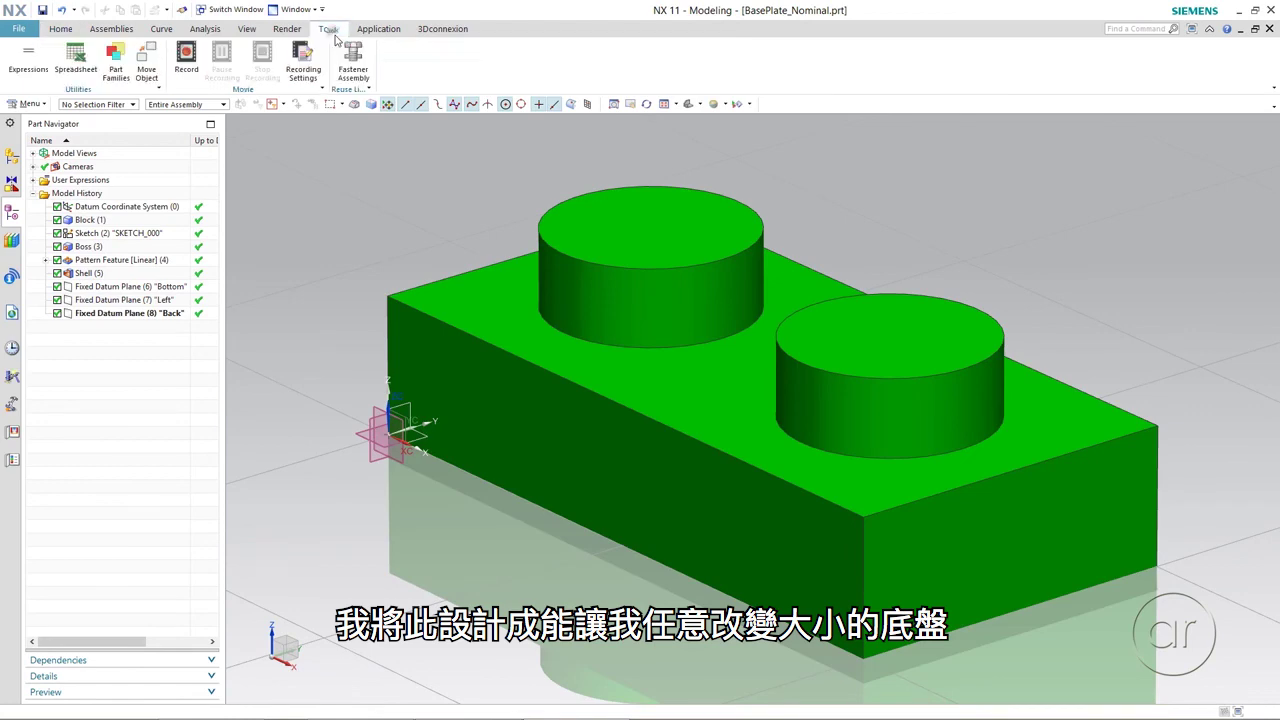
pyautogui.click(29, 70)
pyautogui.moveTo(1268, 165); pyautogui.dragTo(1272, 457)
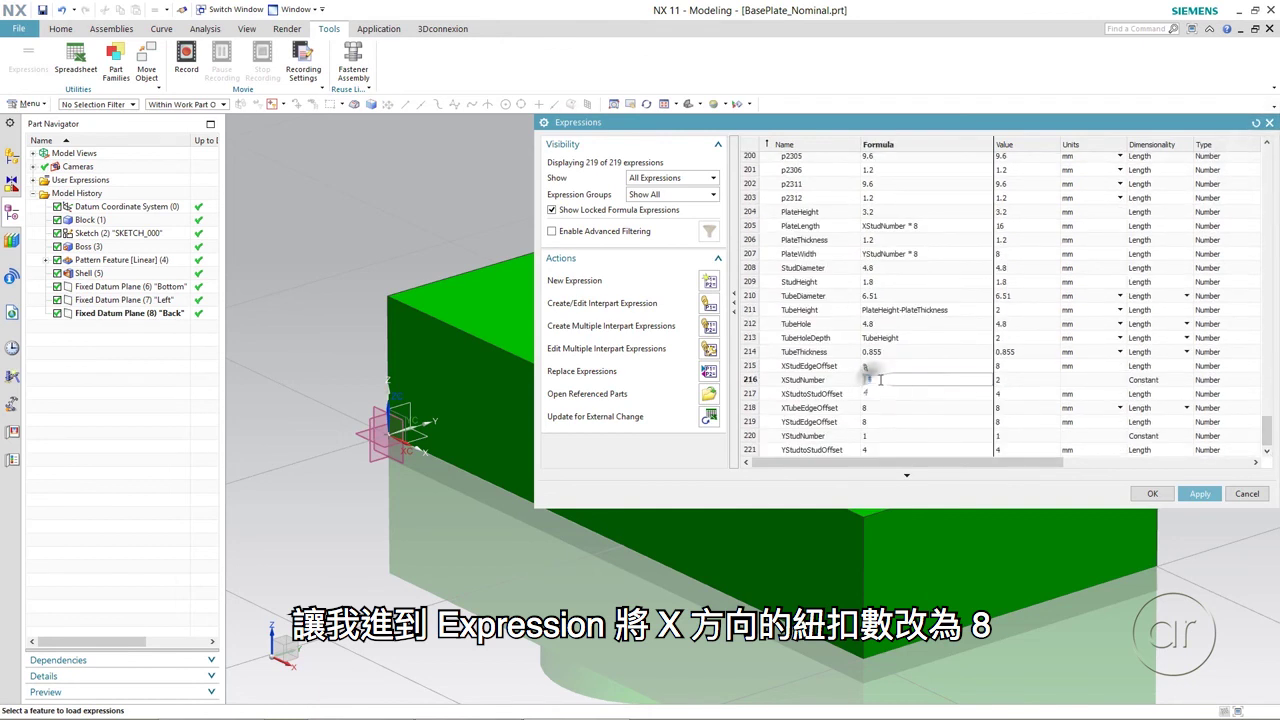
pyautogui.write('8')
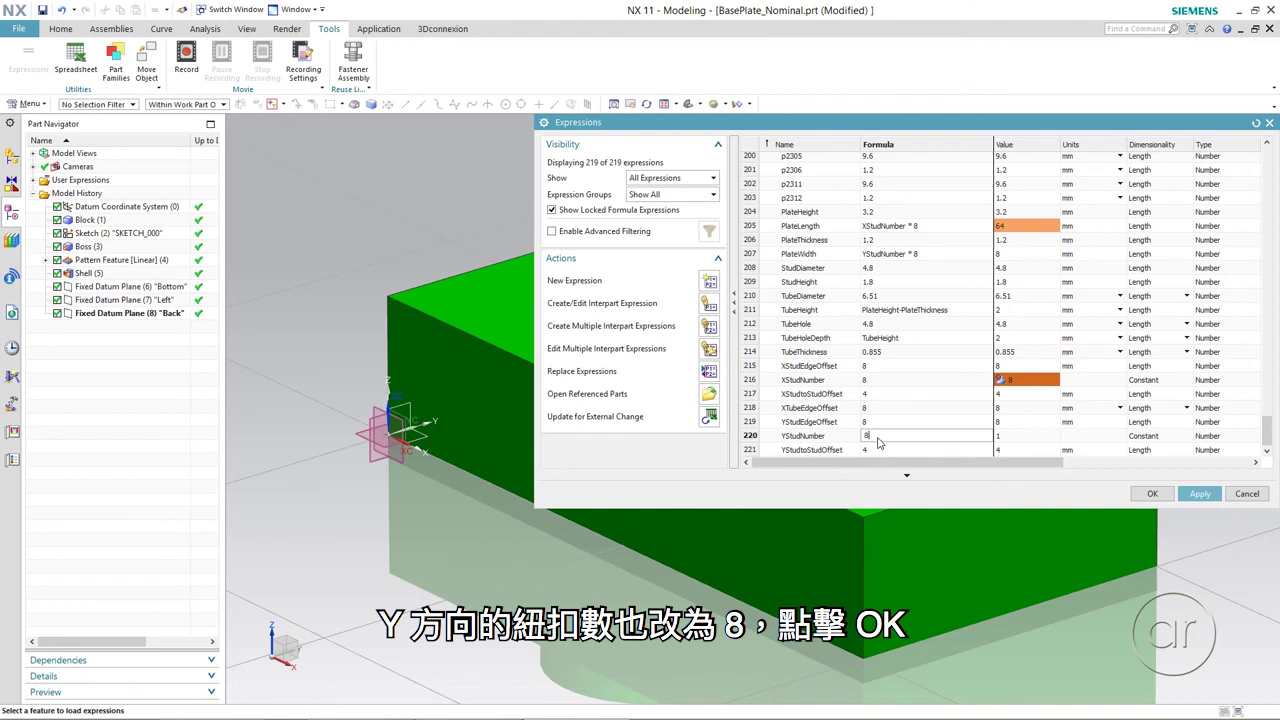
pyautogui.click(1166, 494)
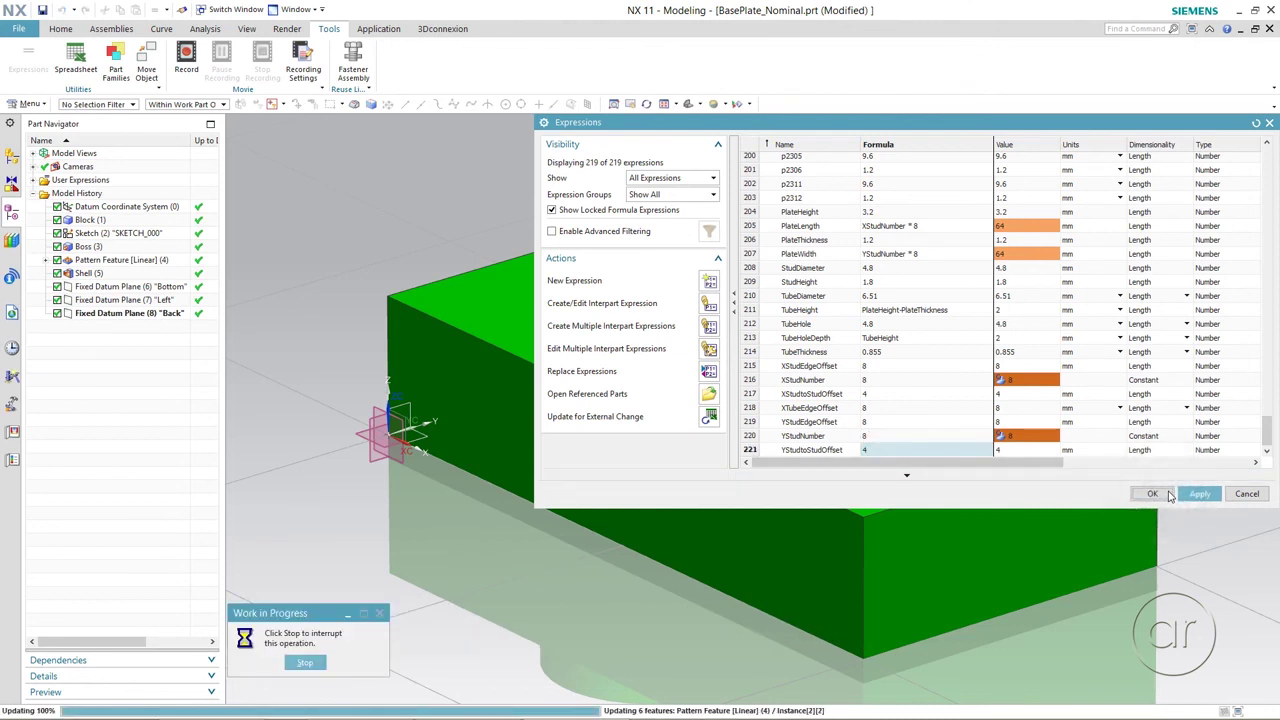
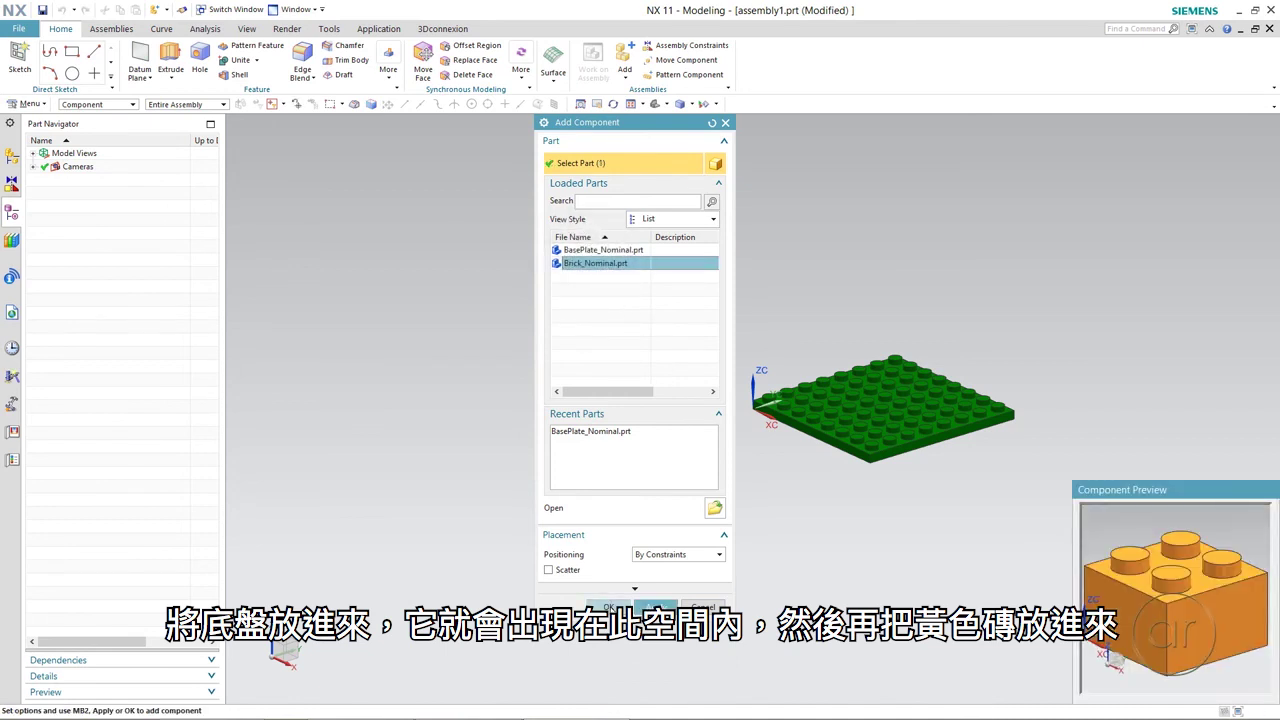
# - Add Brick_Nominal.prt with positioning By Constraints and touch the brick's underside to the base plate's top face
pyautogui.click(610, 607)
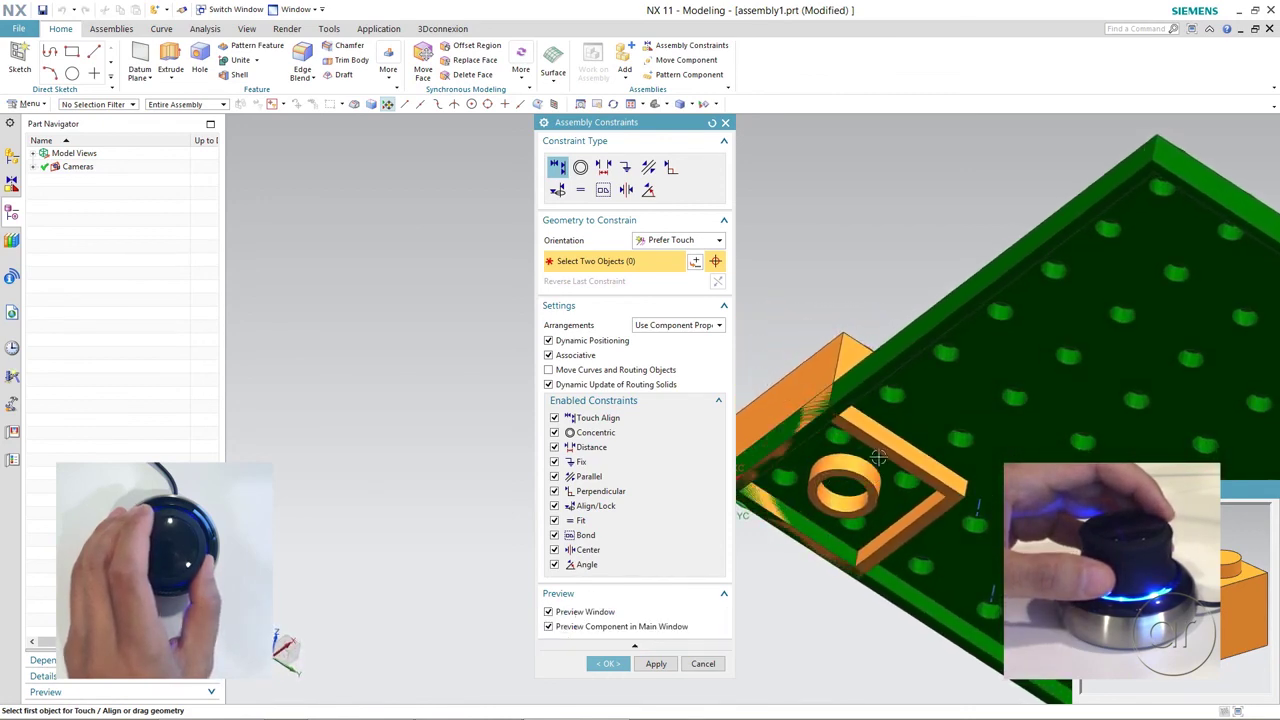
pyautogui.click(871, 443)
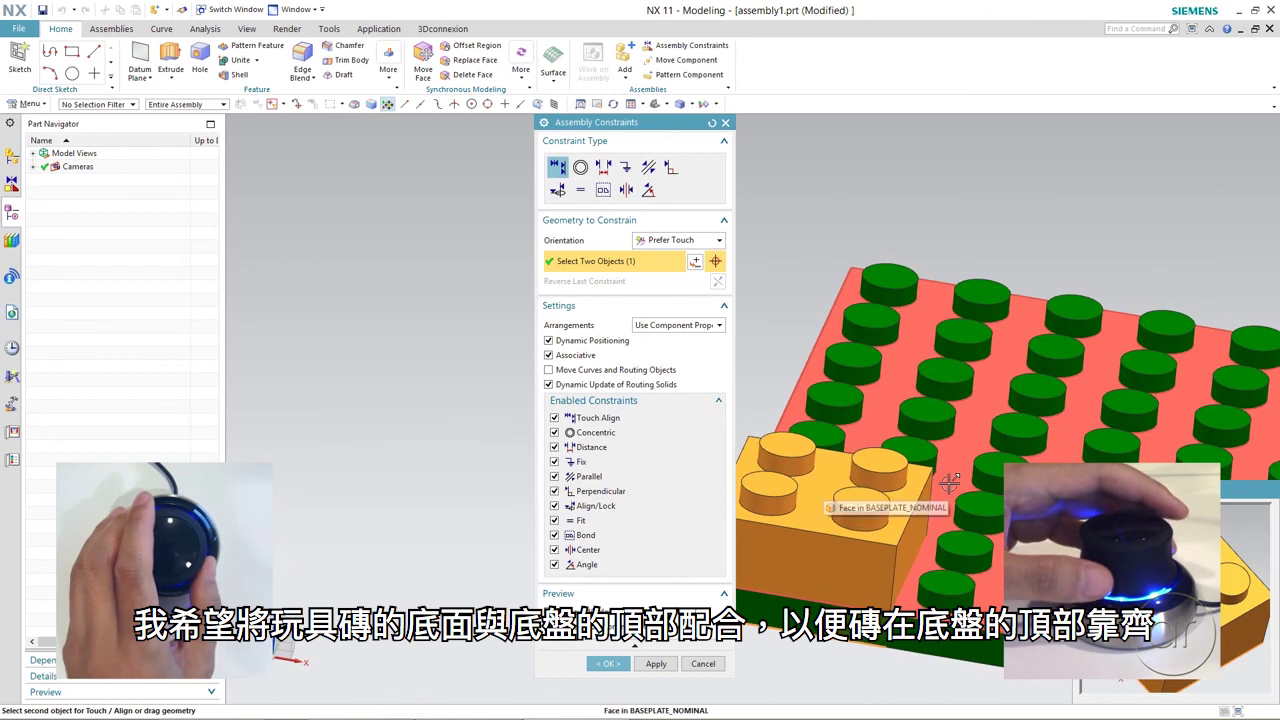
pyautogui.click(950, 484)
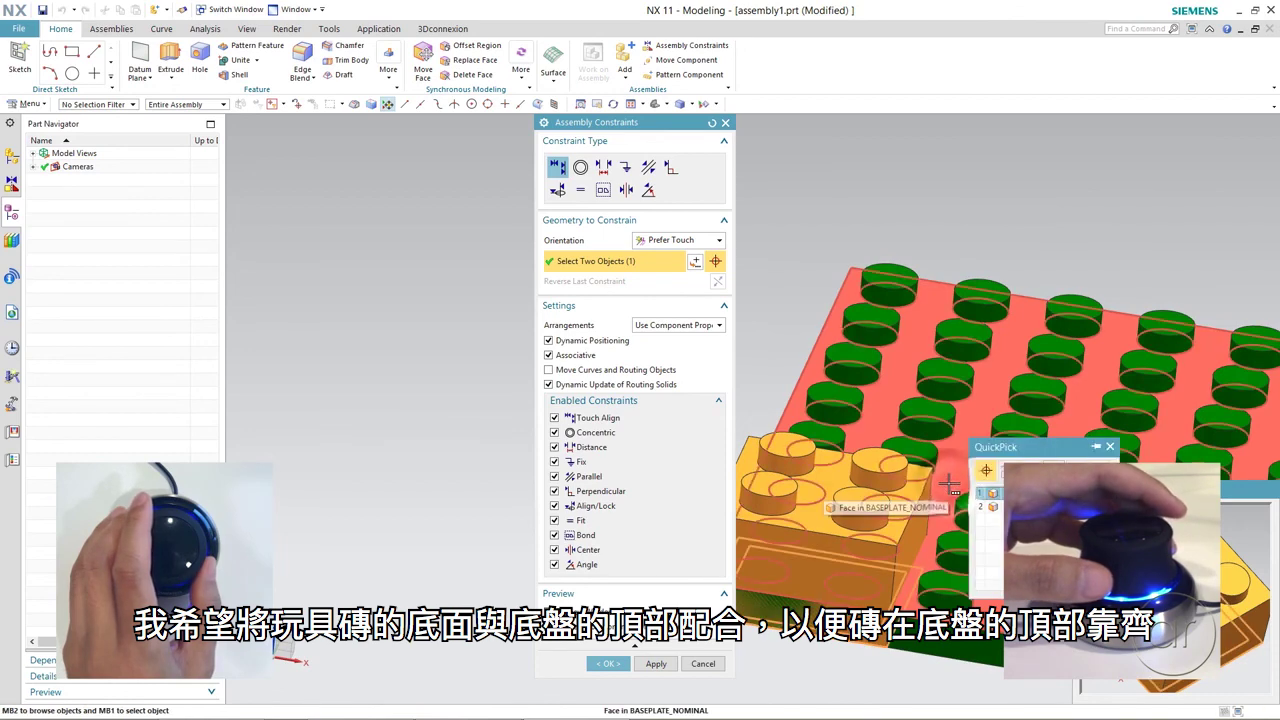
pyautogui.click(950, 484)
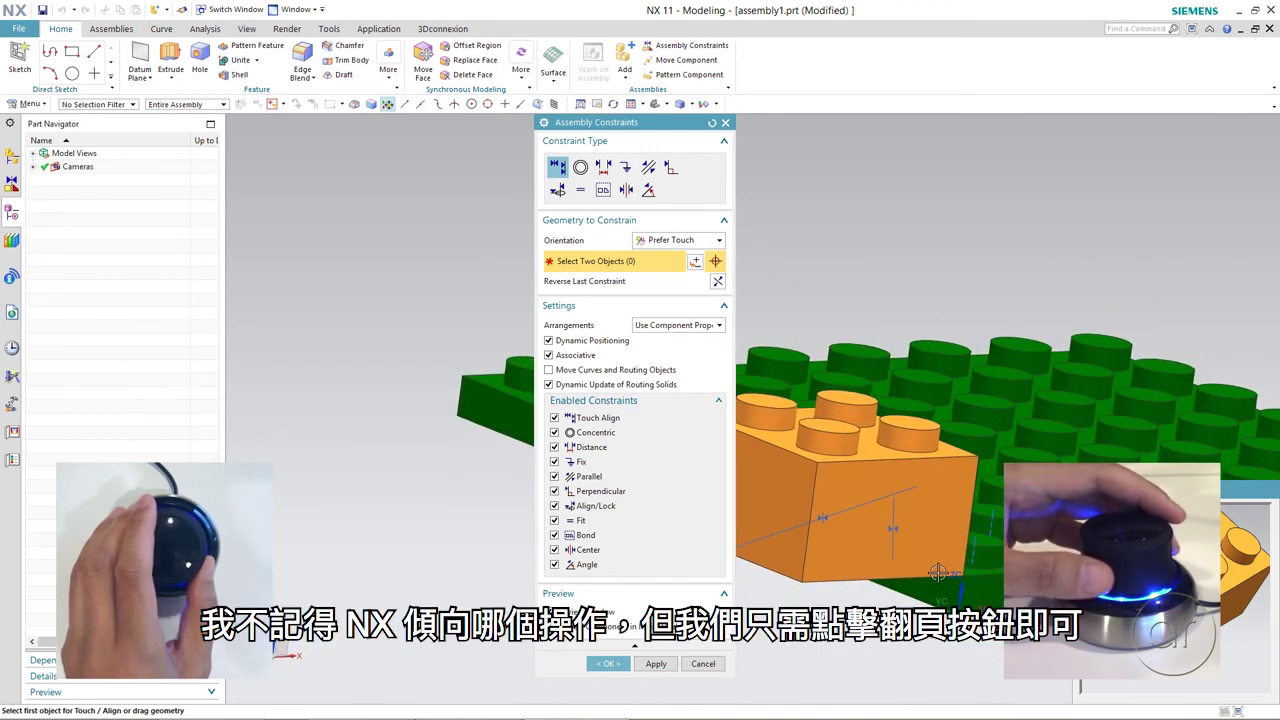
# - Reverse the last touch/align constraint between the brick and base plate, then align their side faces and accept the constraints
pyautogui.click(718, 281)
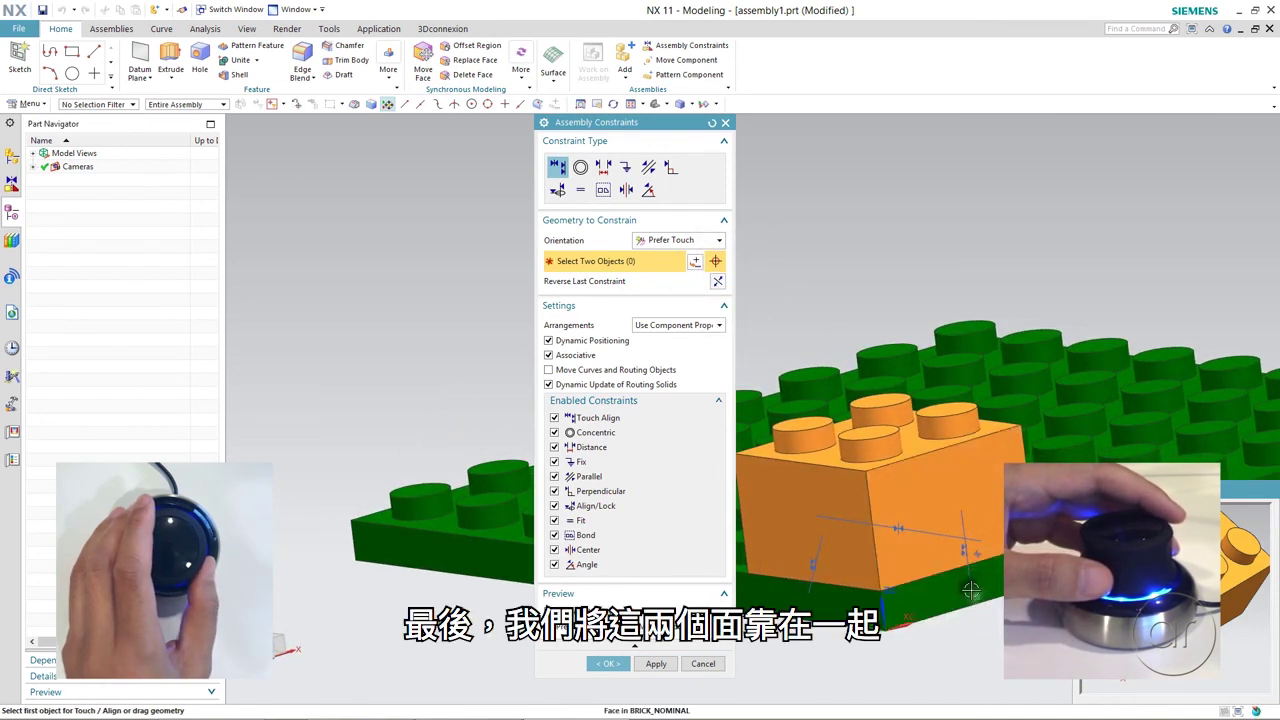
pyautogui.click(606, 664)
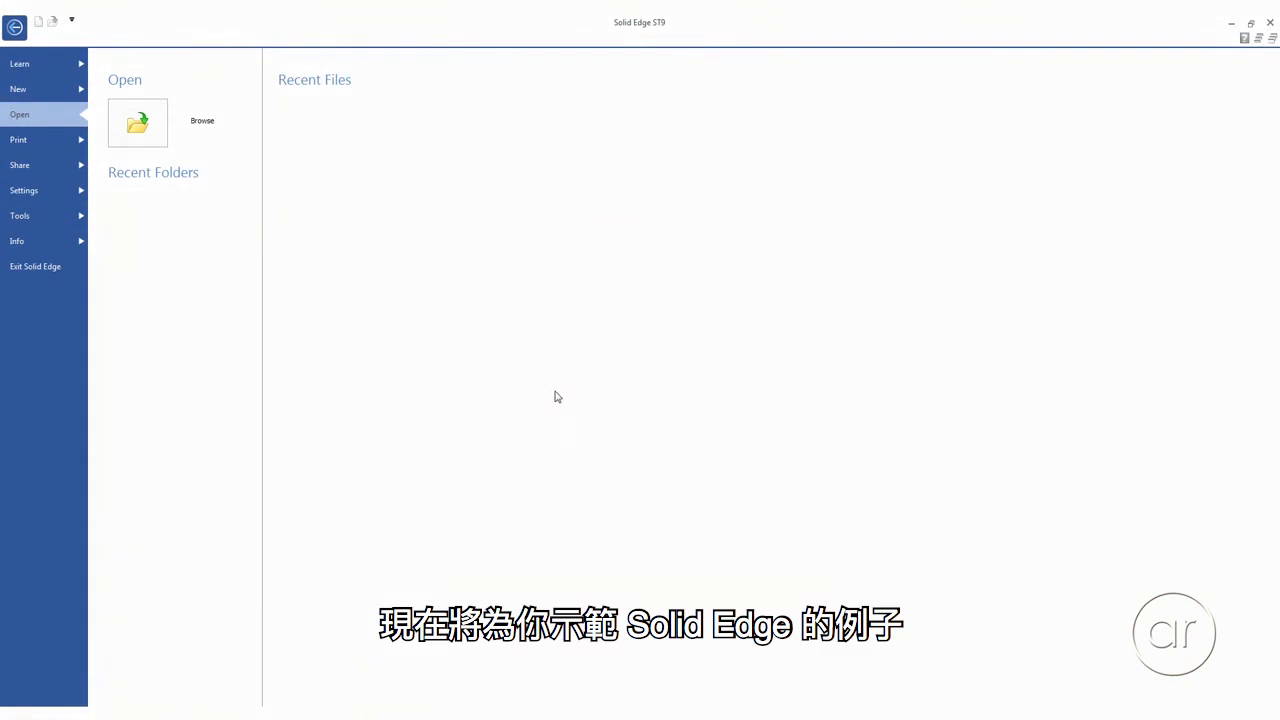
# - Switch to Solid Edge and create a new part from the ANSI Metric part template
pyautogui.click(59, 90)
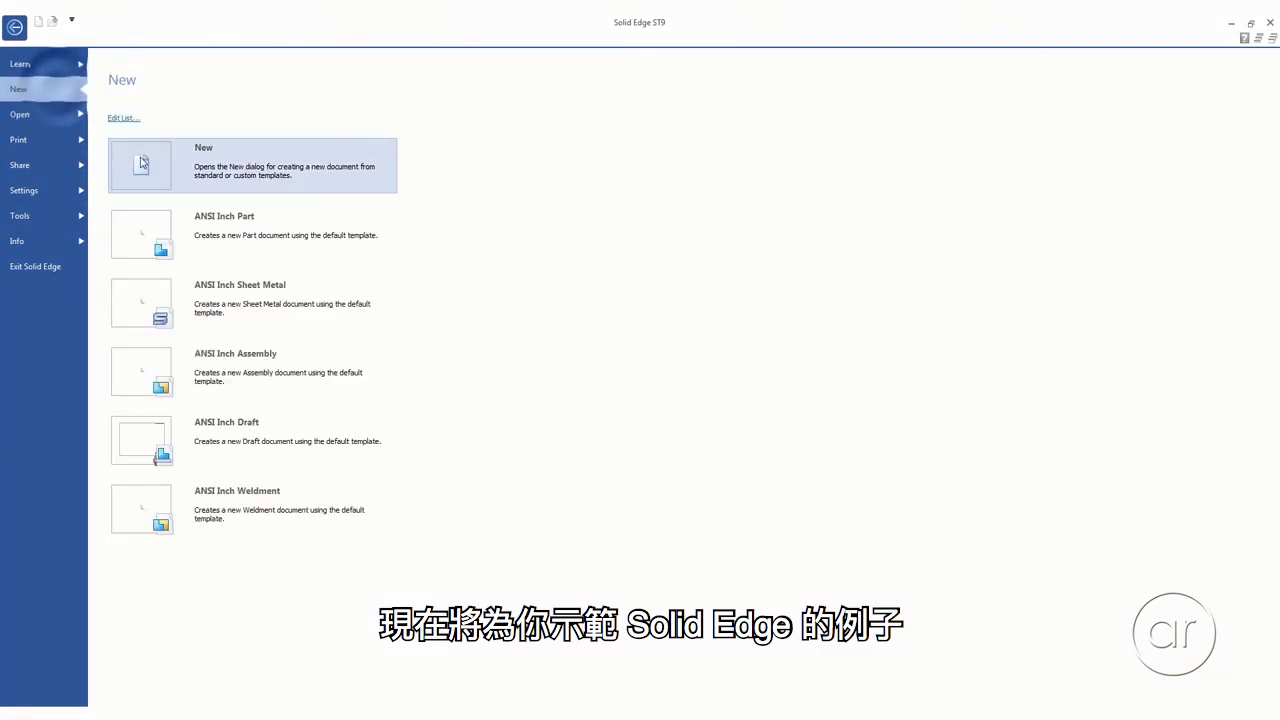
pyautogui.click(180, 160)
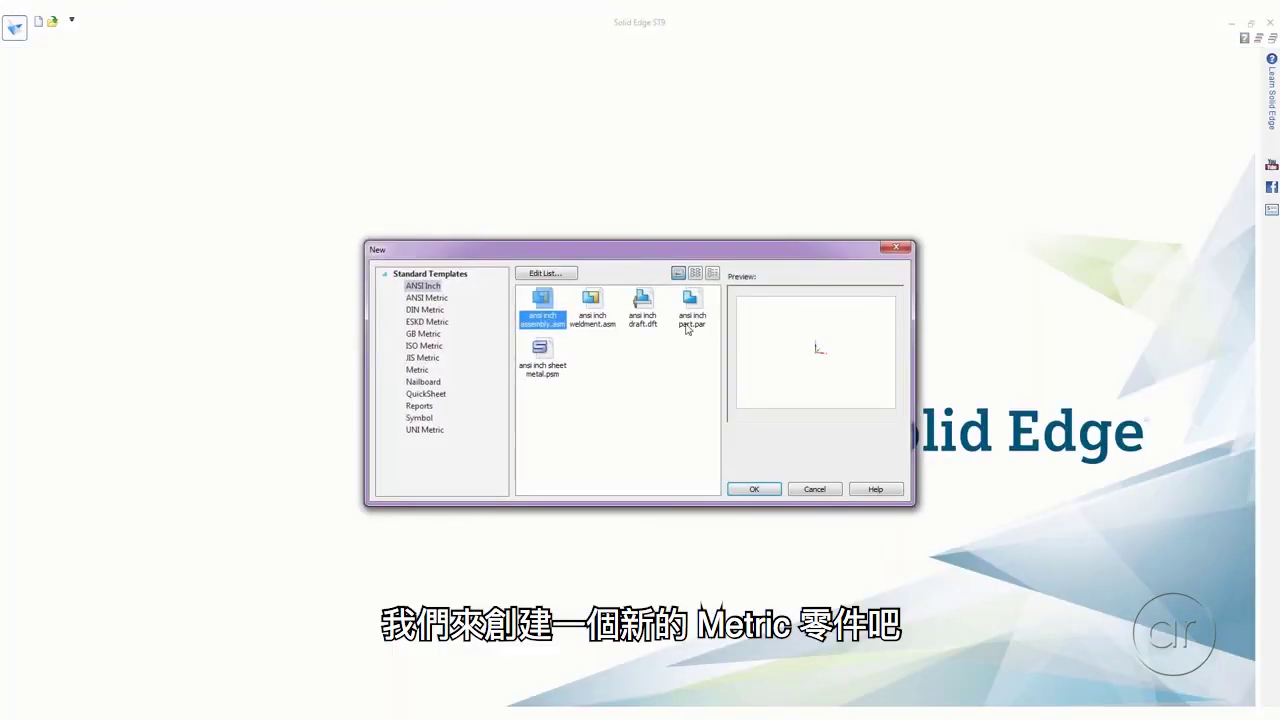
pyautogui.click(446, 298)
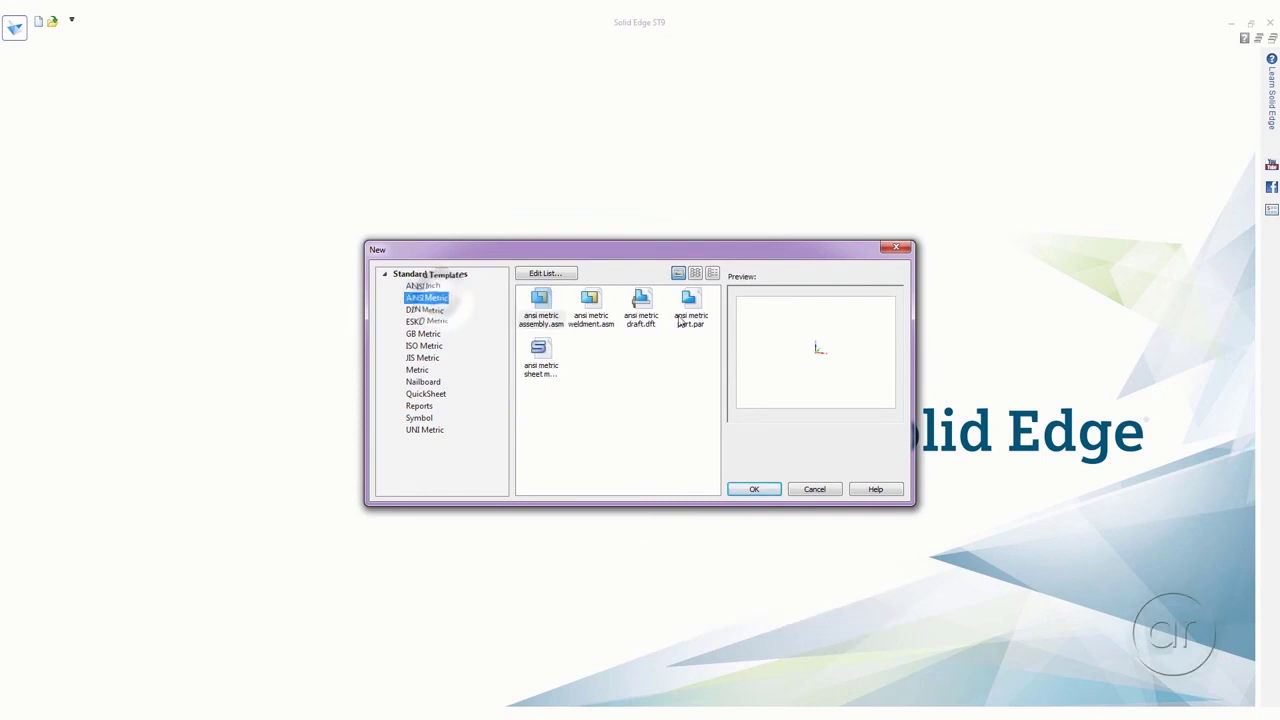
pyautogui.doubleClick(688, 306)
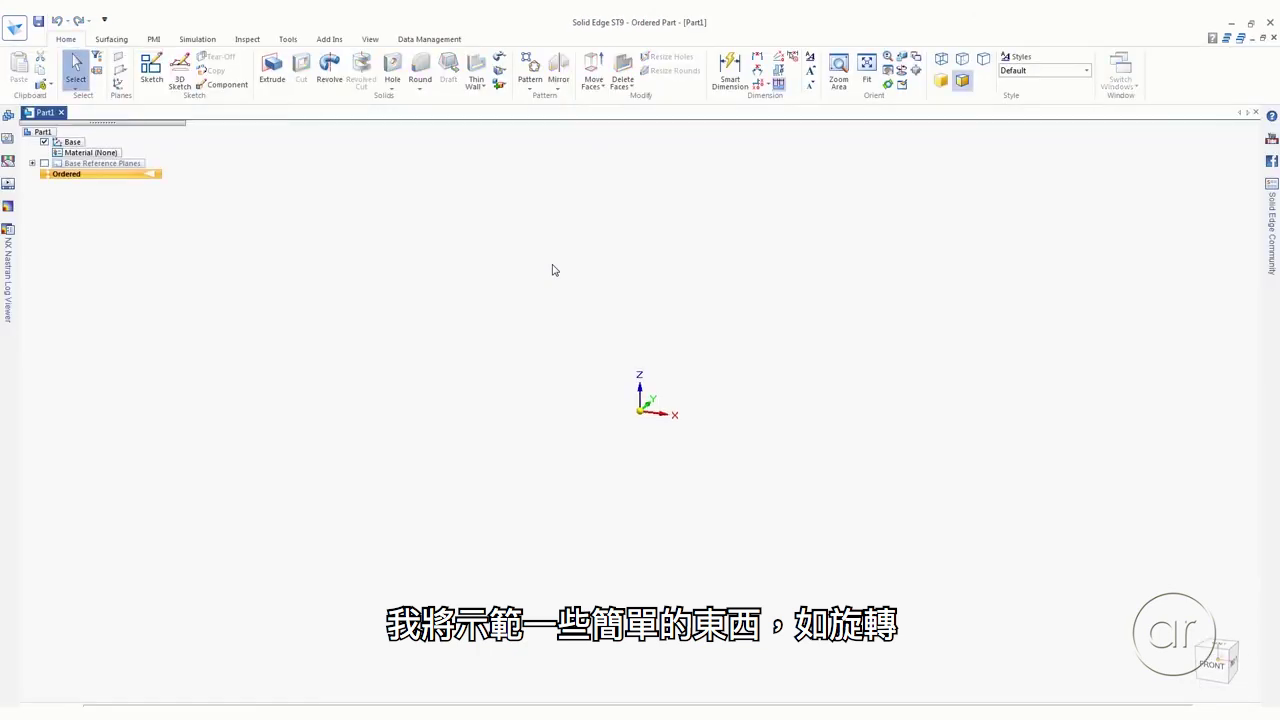
# - Start a Revolve on the front plane and sketch a closed six-line stepped profile beside the Z axis, its inner edge about 25 mm high
pyautogui.click(330, 78)
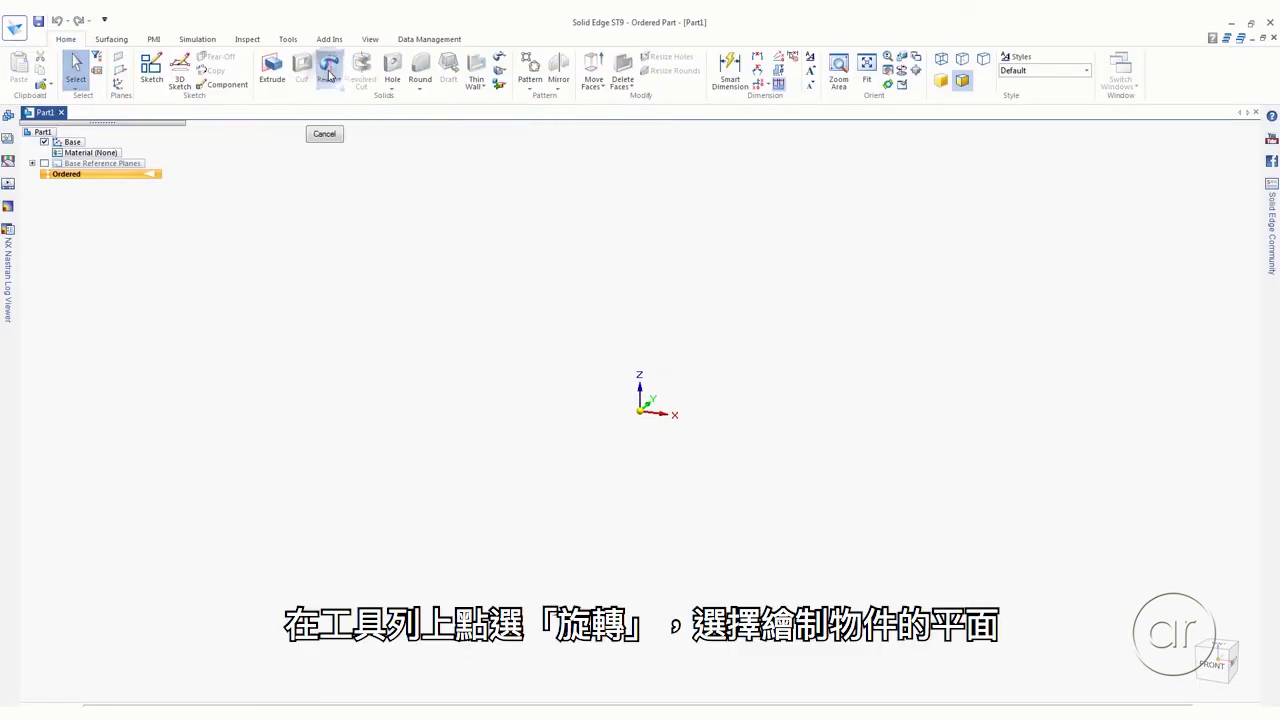
pyautogui.click(670, 410)
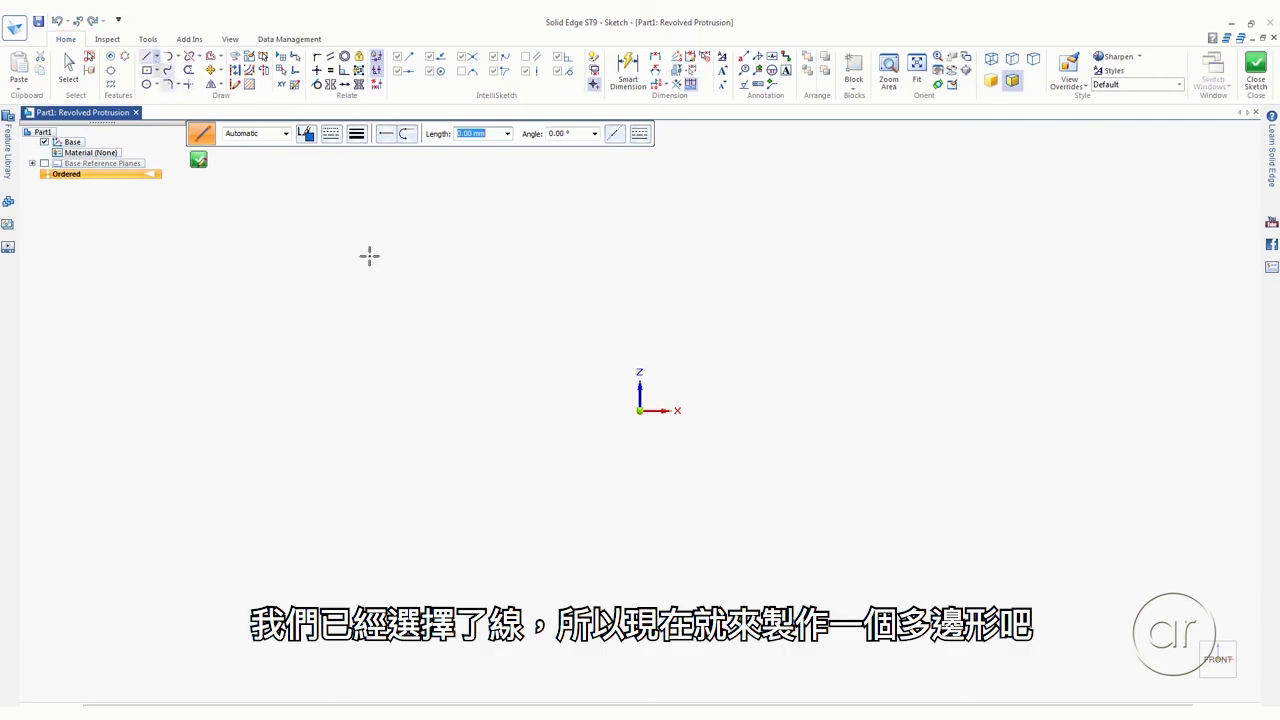
pyautogui.click(714, 358)
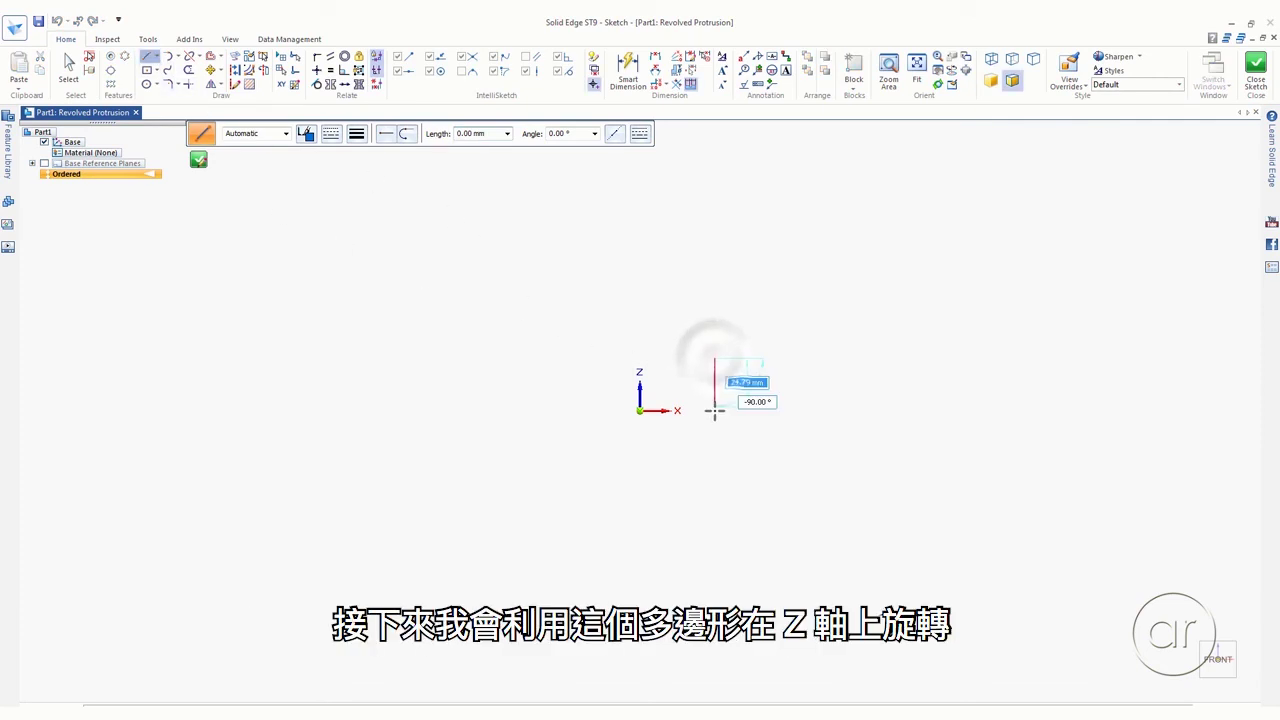
pyautogui.click(911, 391)
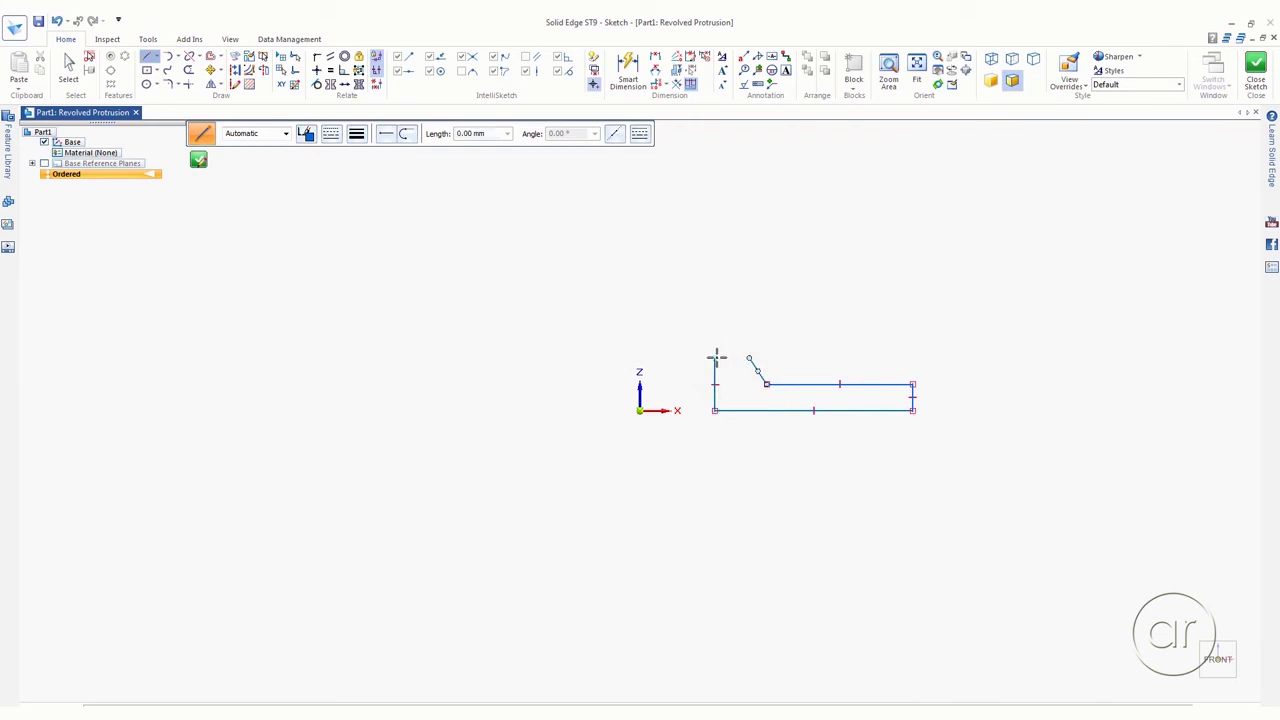
pyautogui.click(714, 357)
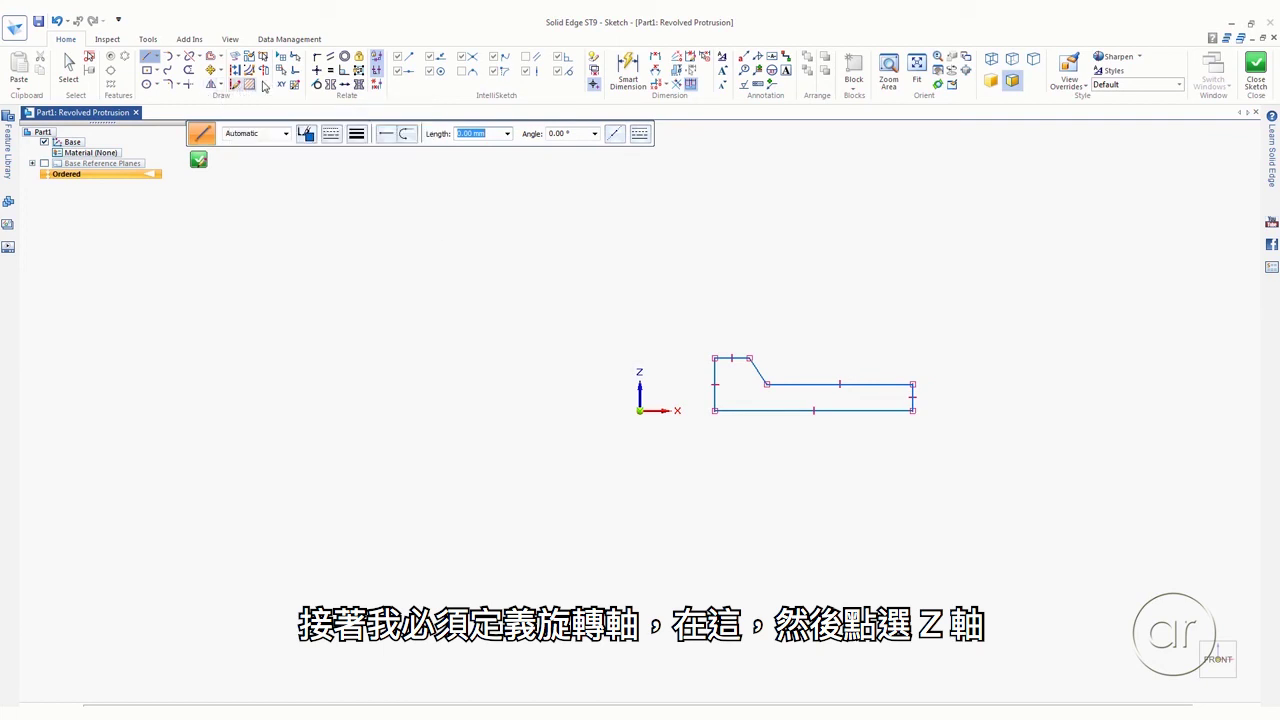
# - Define the Z axis as the axis of revolution, close the sketch and revolve the profile through about 277°
pyautogui.click(265, 71)
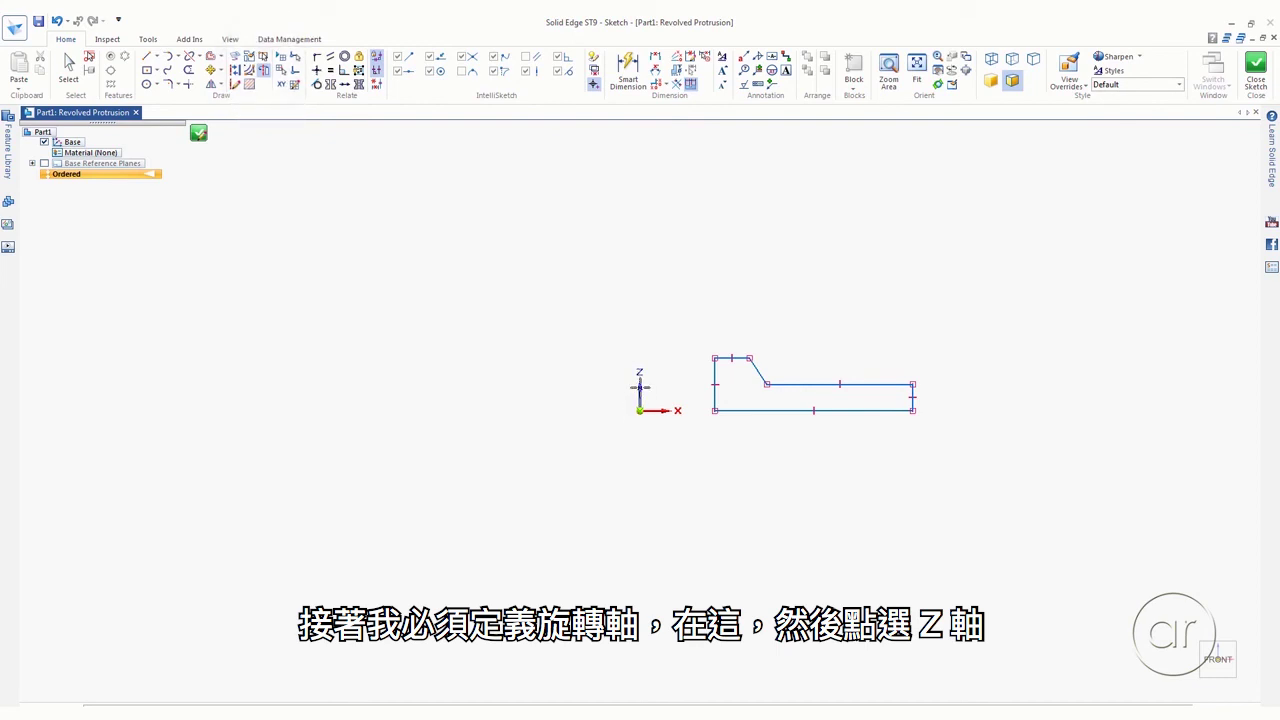
pyautogui.click(640, 385)
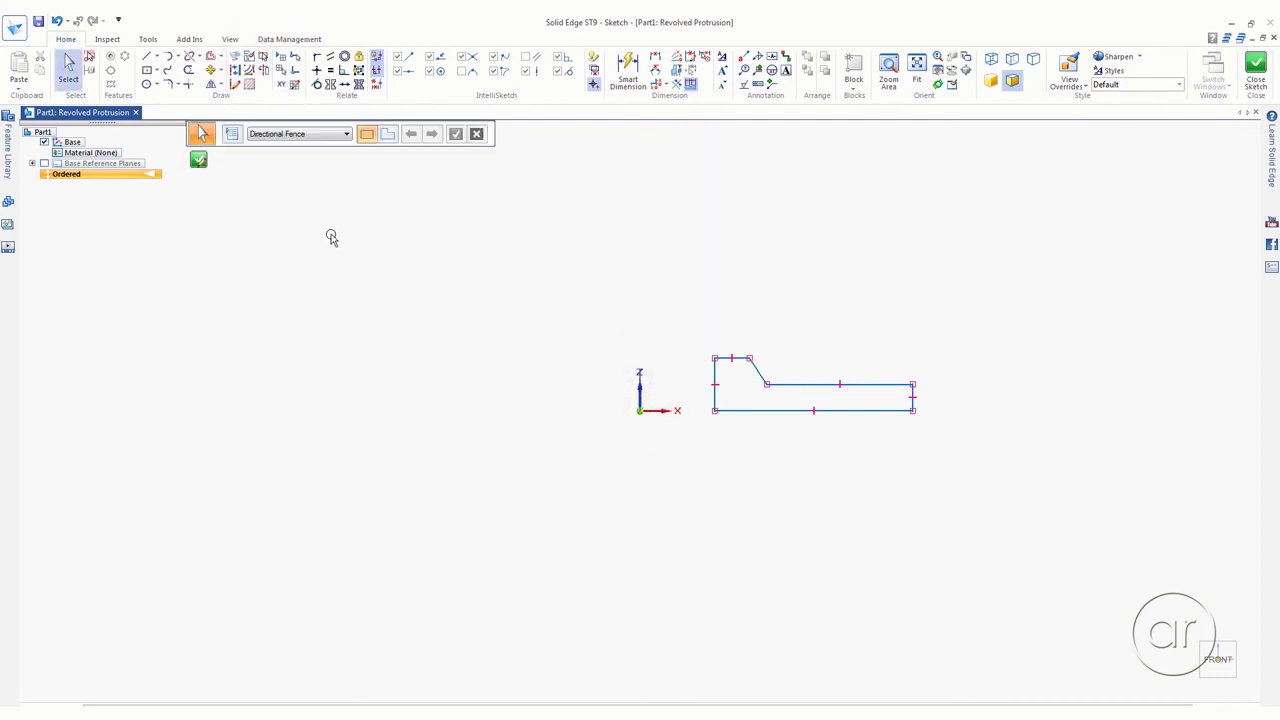
pyautogui.click(198, 161)
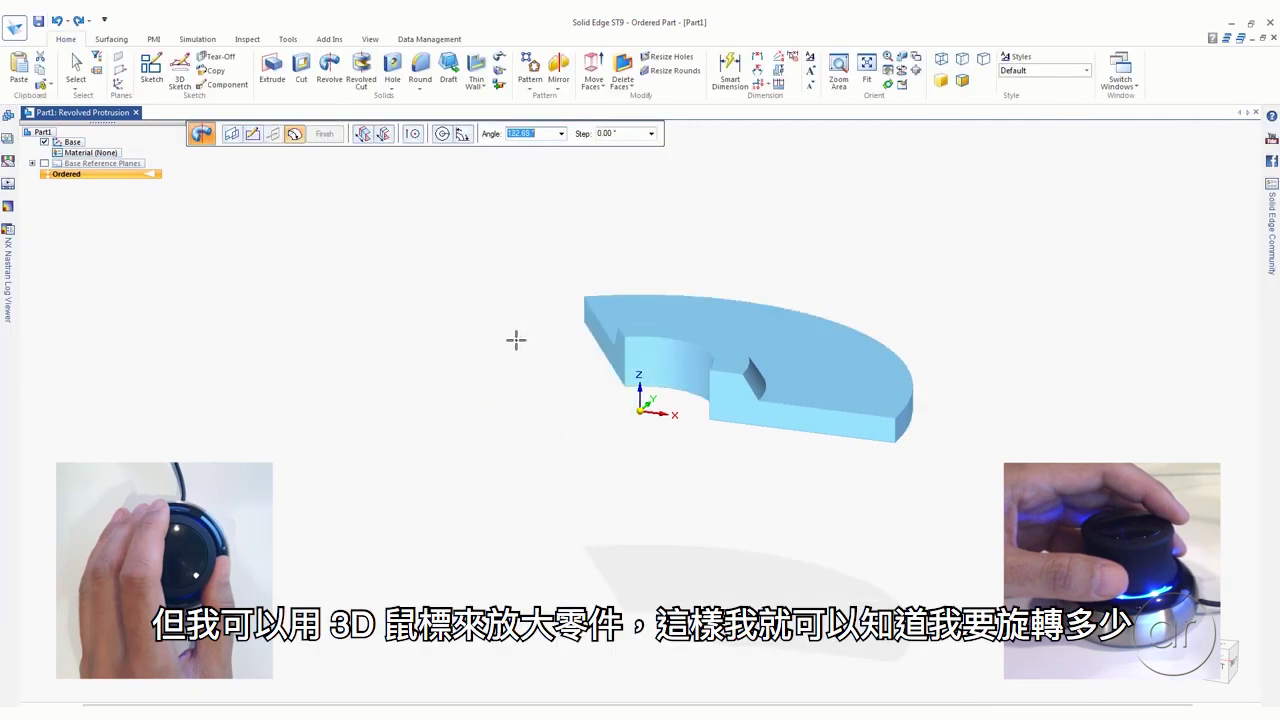
pyautogui.scroll(5, 501, 427)
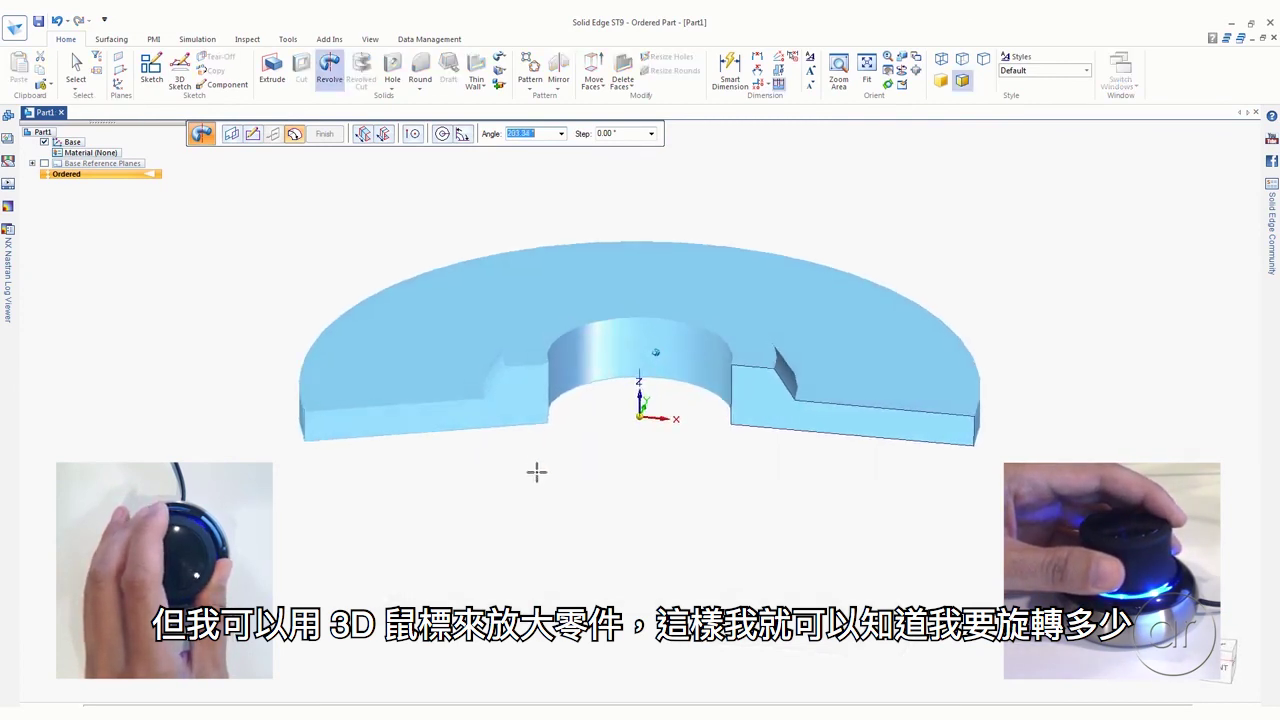
pyautogui.scroll(5, 536, 470)
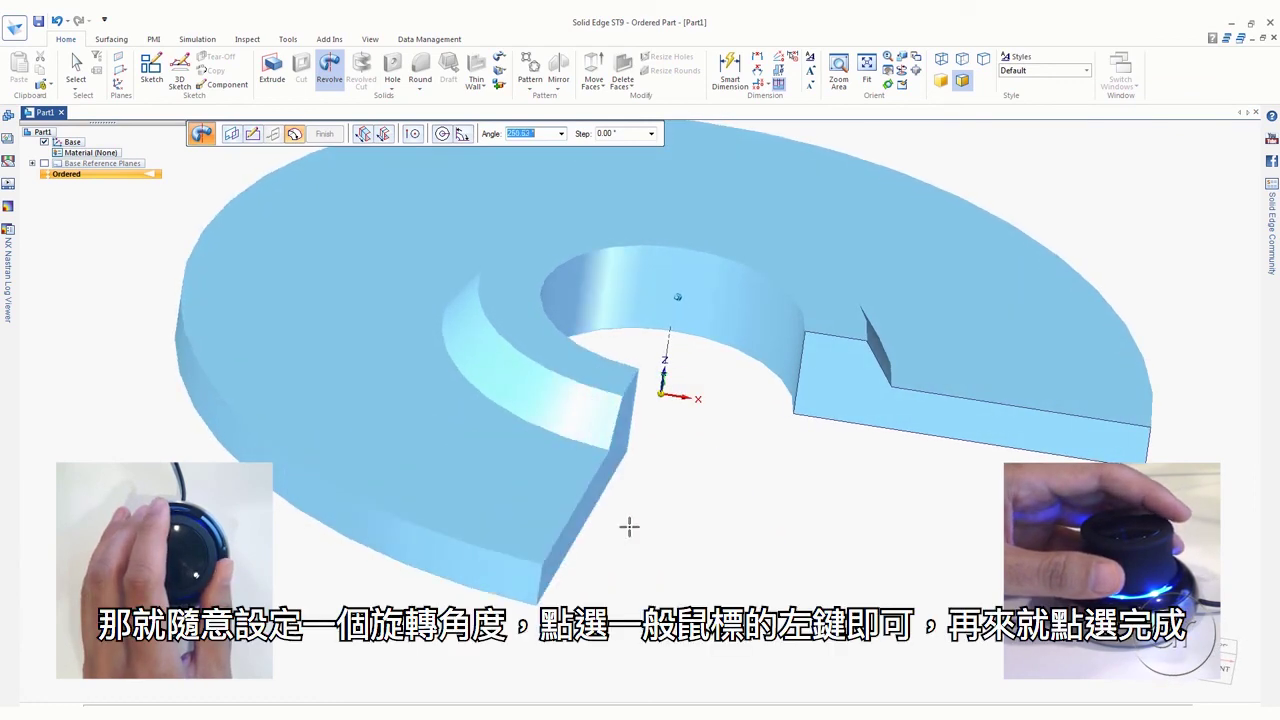
pyautogui.click(650, 528)
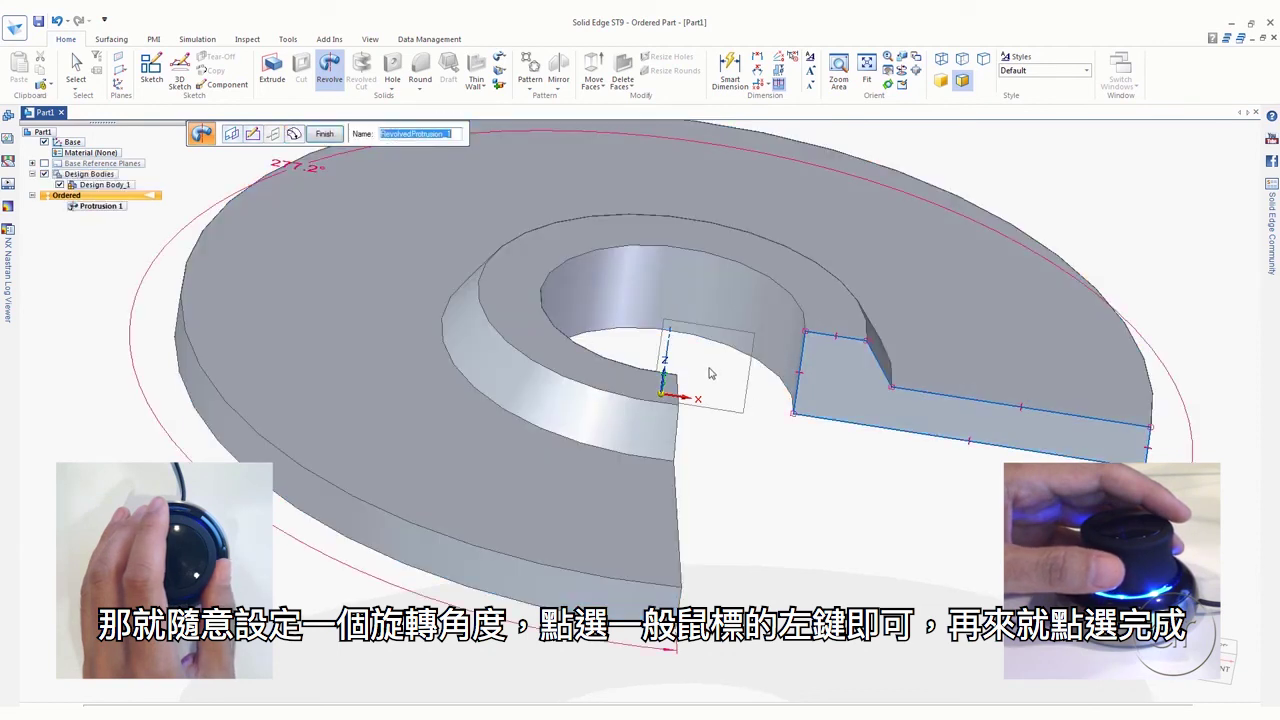
pyautogui.click(330, 138)
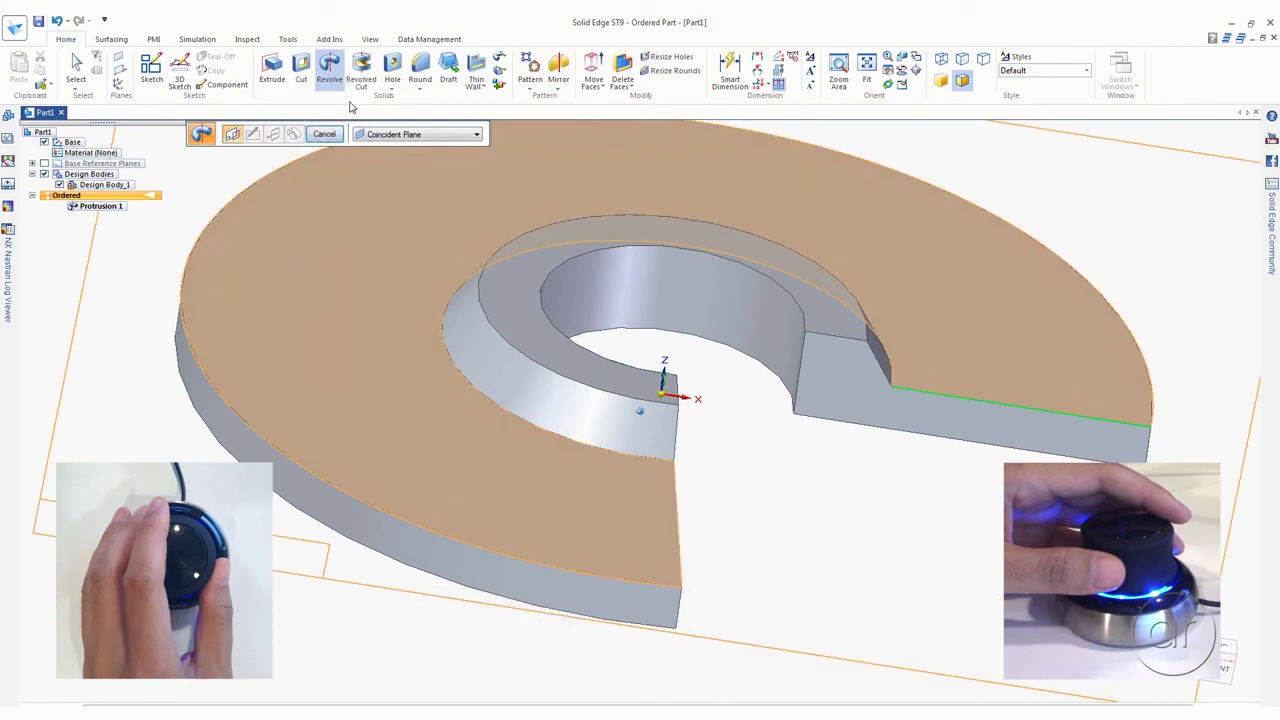
# - Round the bore's upper edge, both edges of the conical slope and the disc's outer upper edge with a 5 mm radius
pyautogui.click(419, 62)
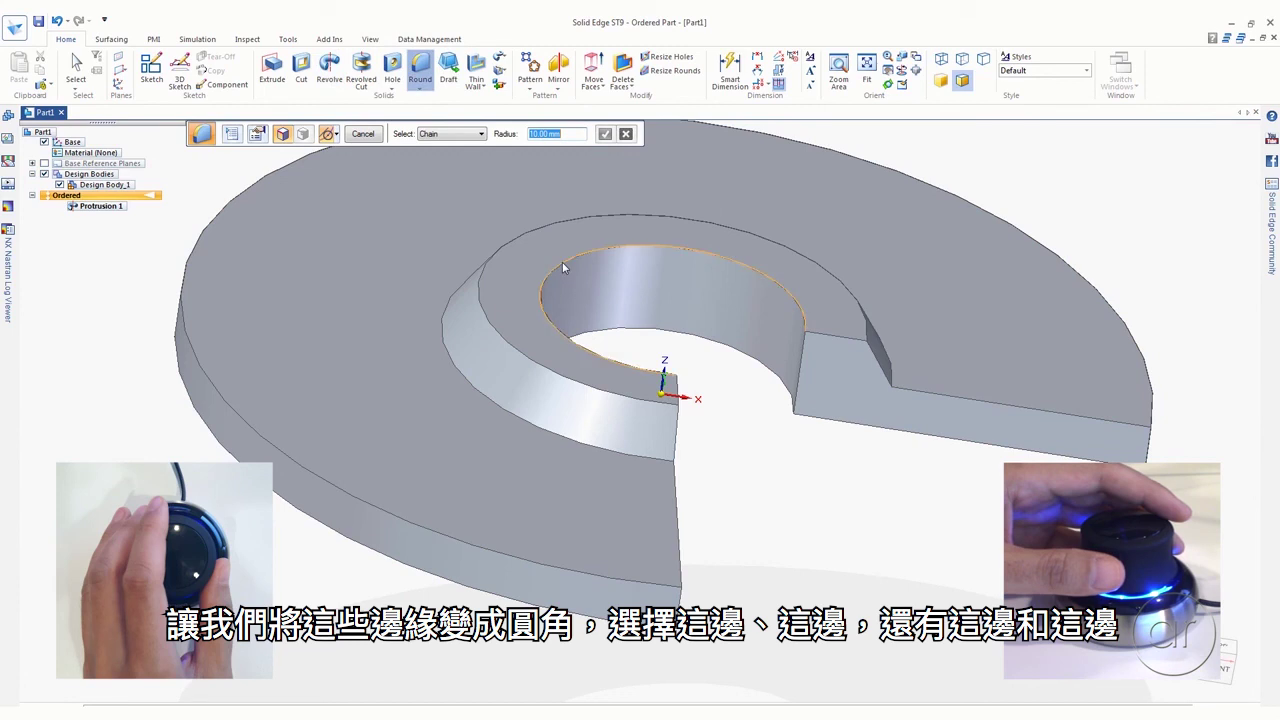
pyautogui.click(562, 267)
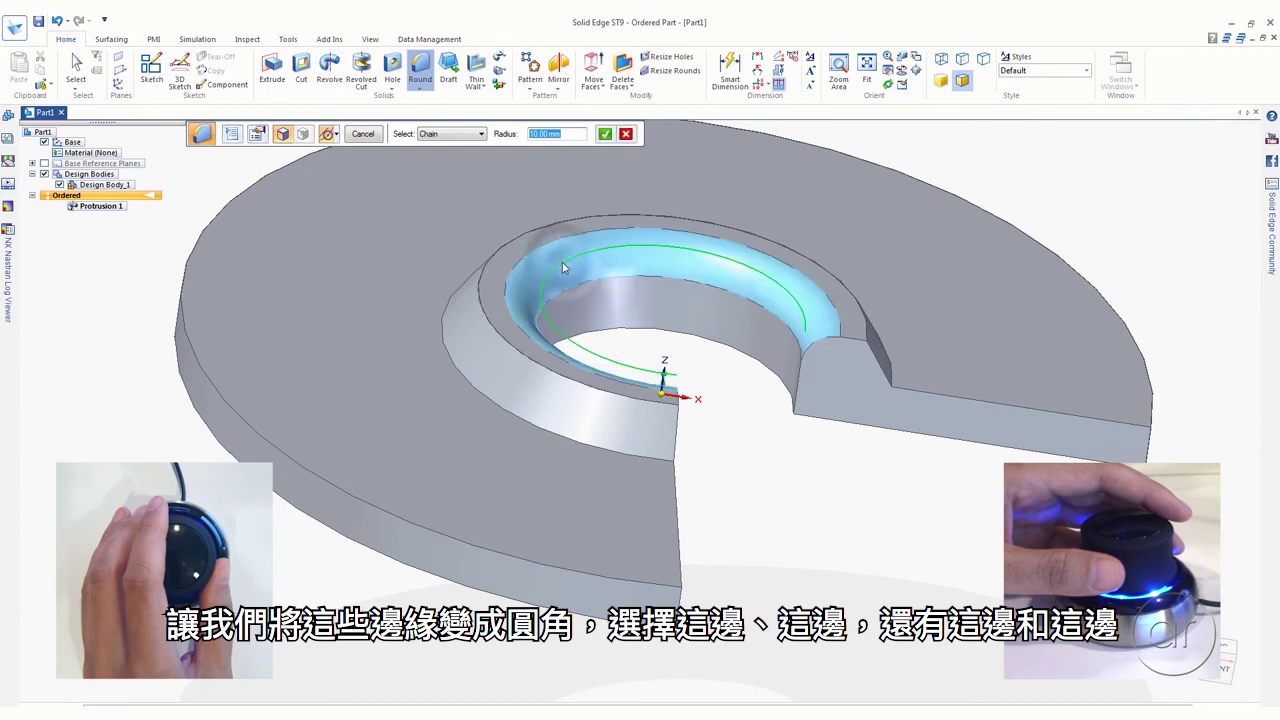
pyautogui.click(479, 278)
pyautogui.click(466, 285)
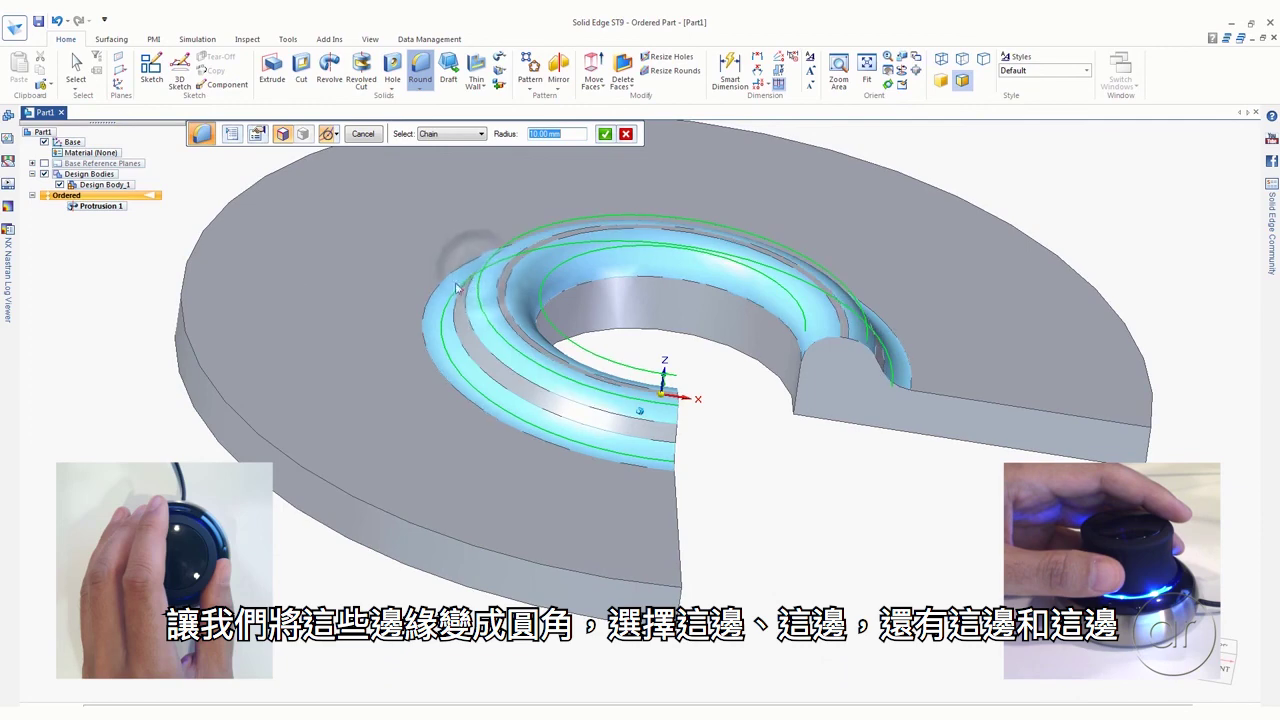
pyautogui.click(185, 290)
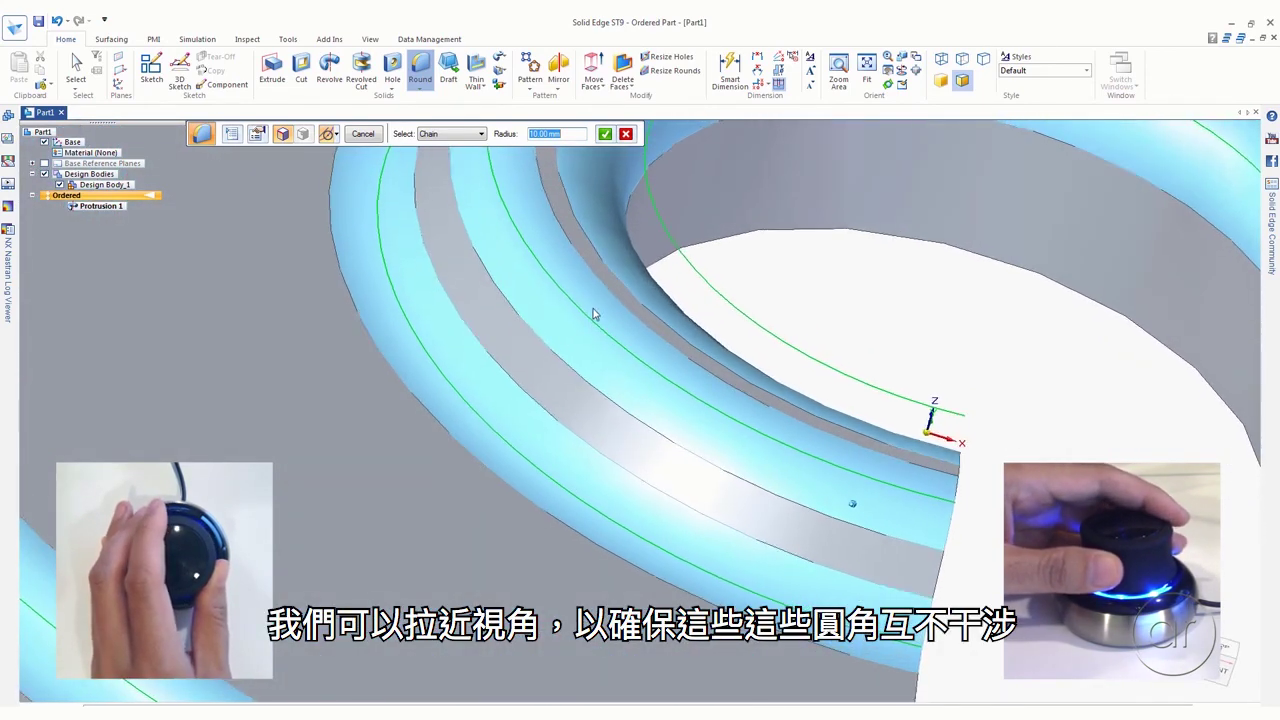
pyautogui.click(551, 140)
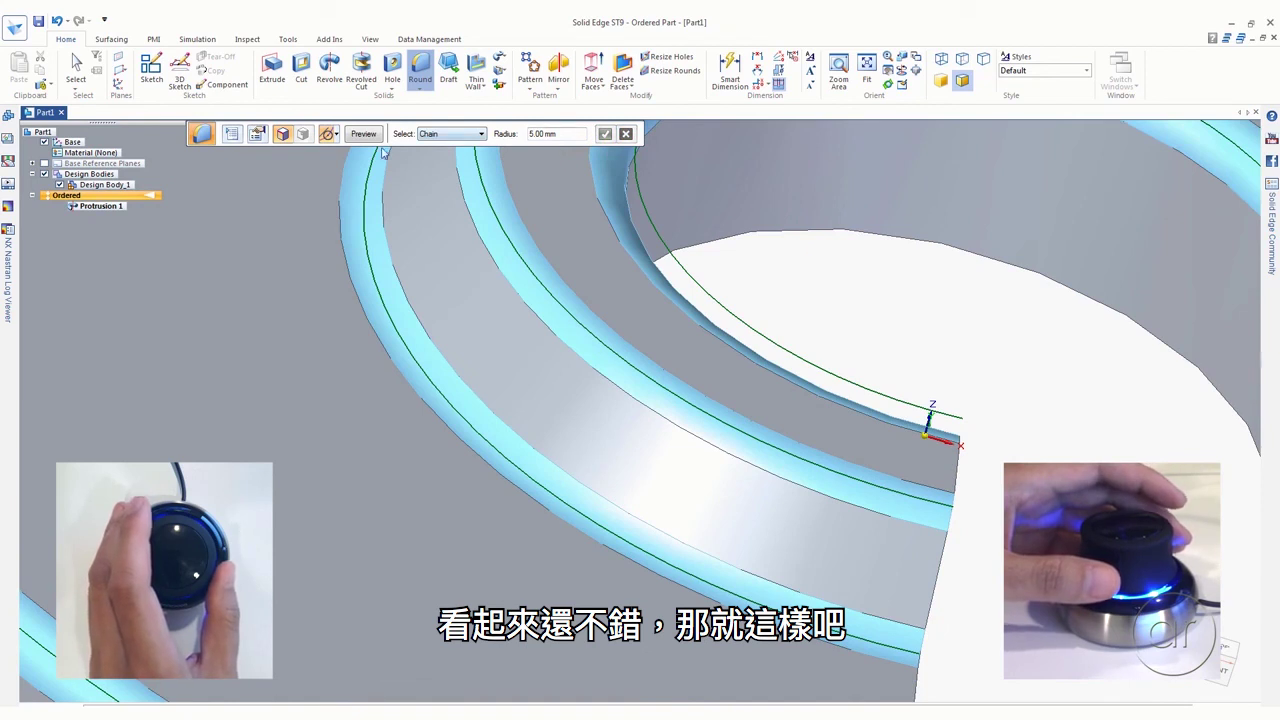
pyautogui.click(361, 137)
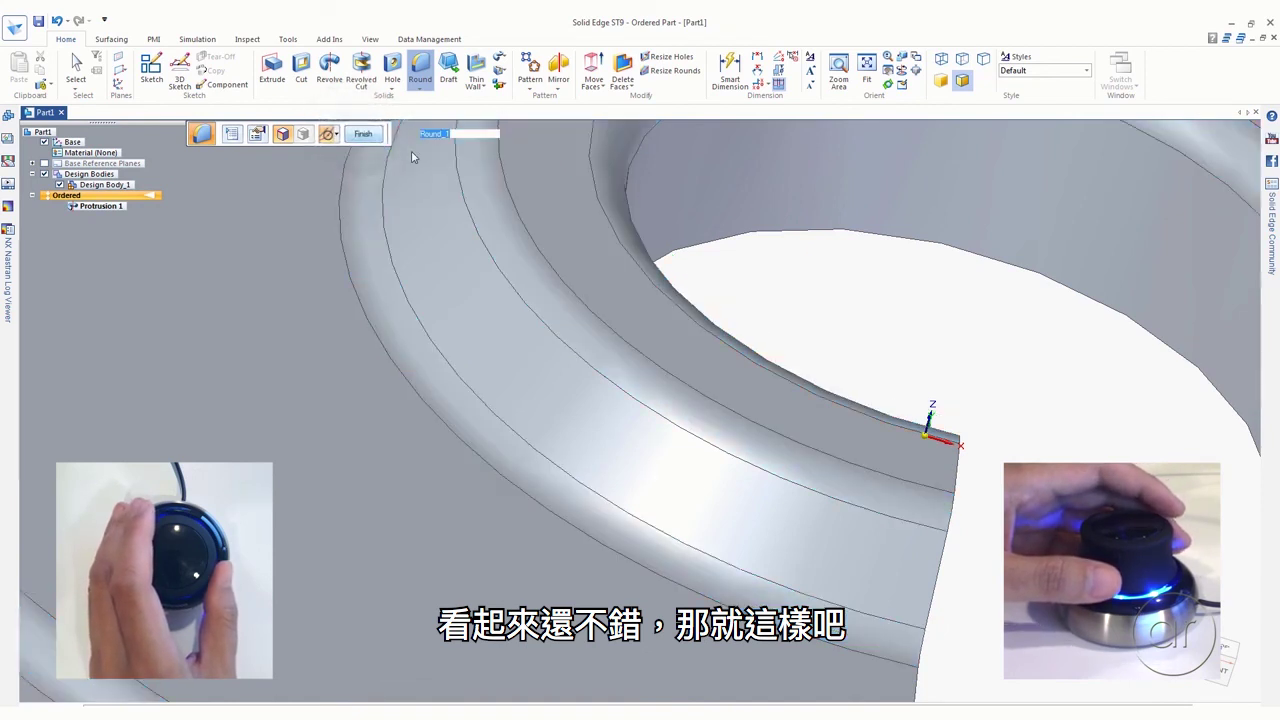
pyautogui.click(362, 134)
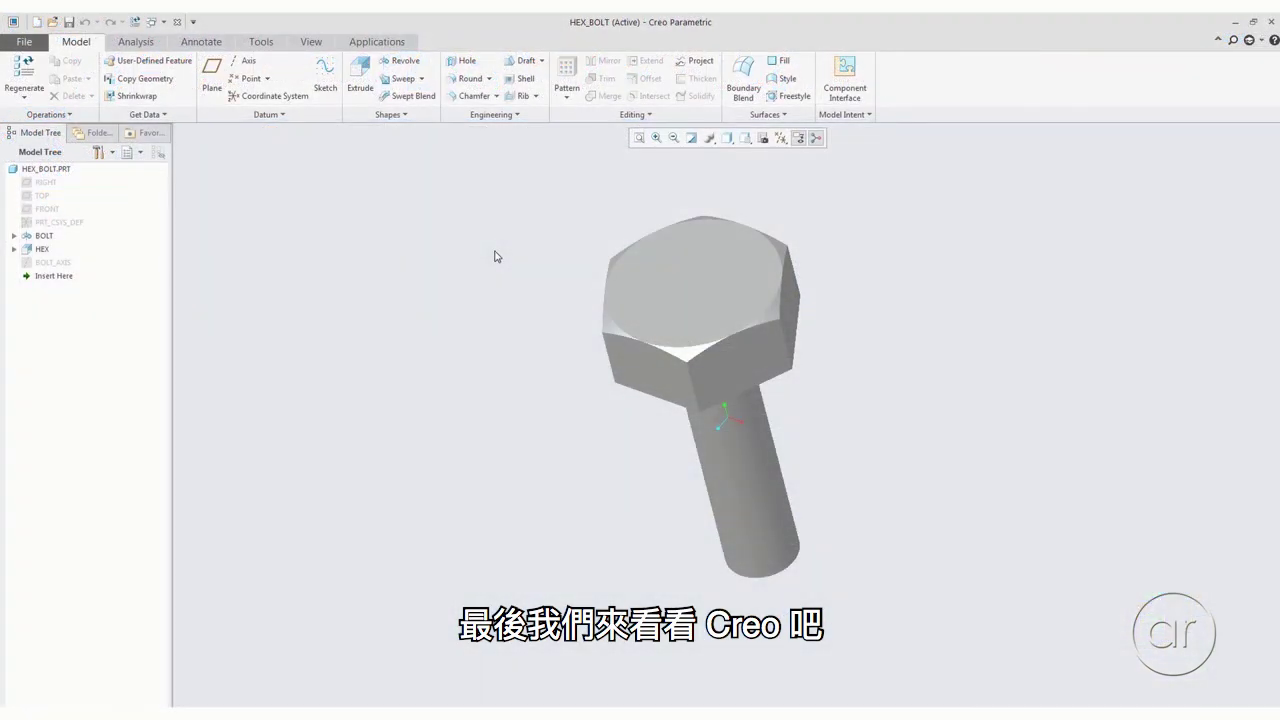
# - In Creo Parametric, start a Helical Sweep on the hex bolt and open its profile sketch on the FRONT plane, with the RIGHT plane as reference
pyautogui.click(745, 138)
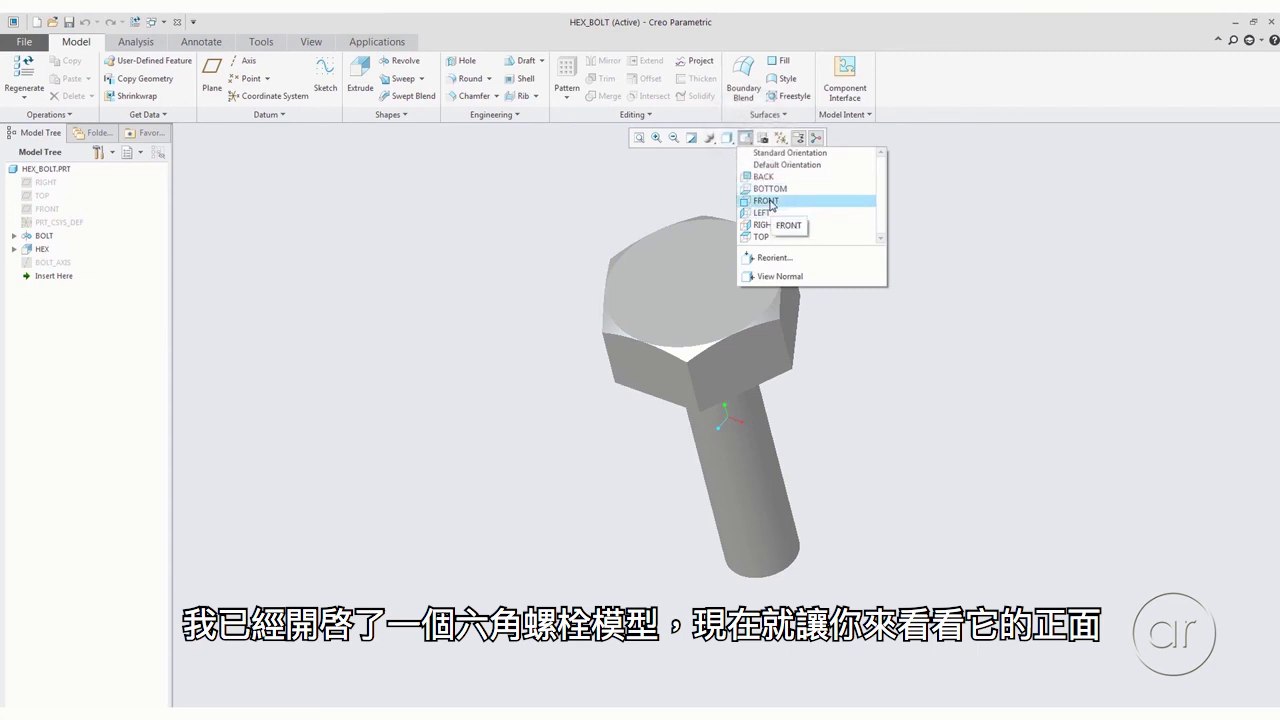
pyautogui.click(768, 202)
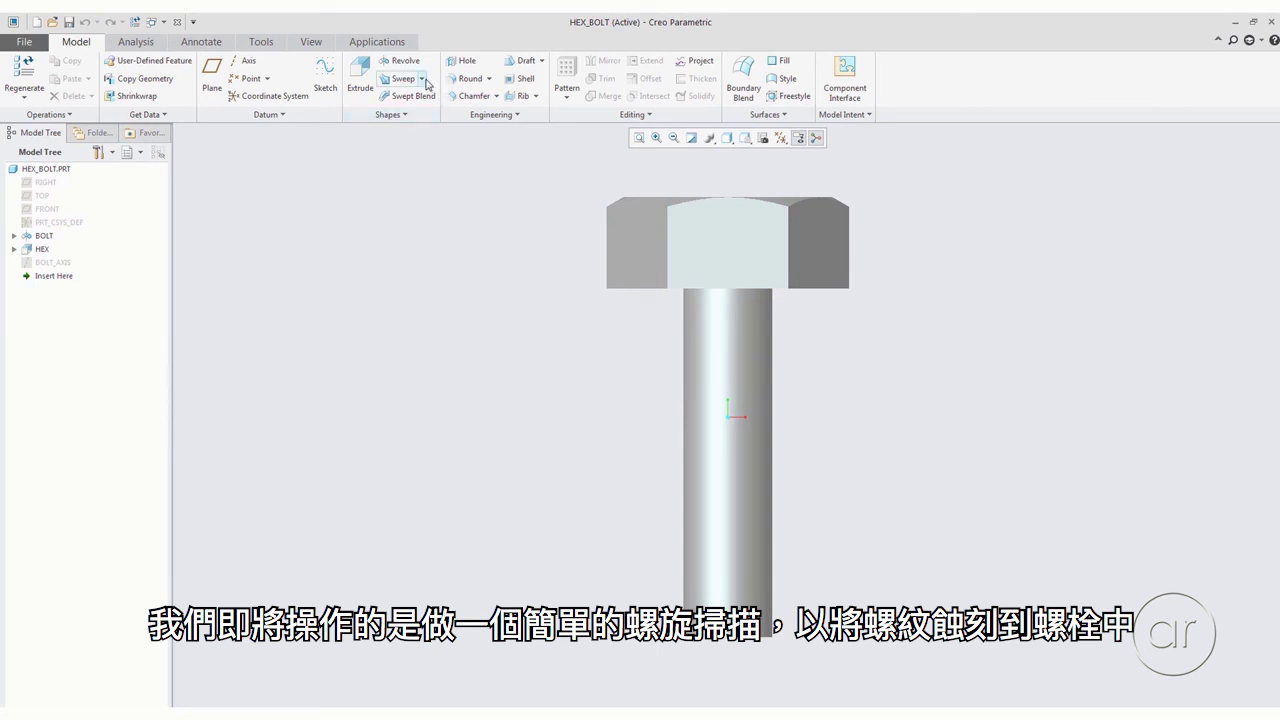
pyautogui.click(415, 109)
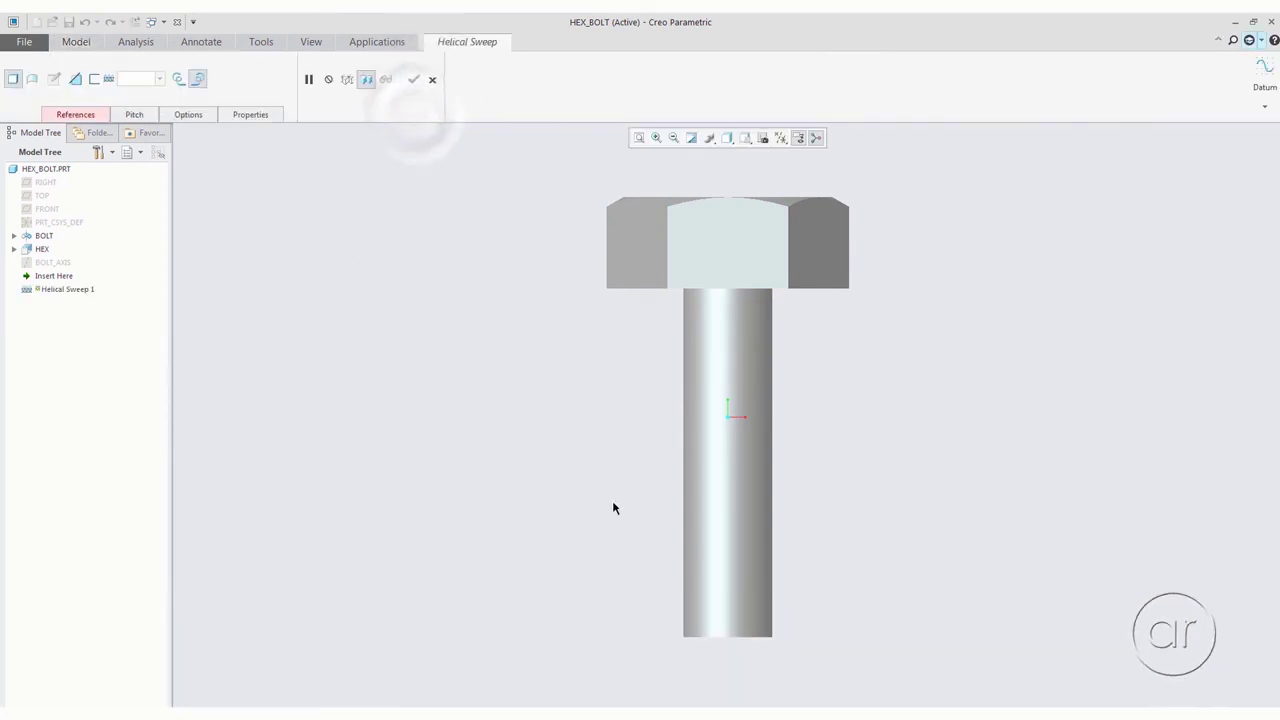
pyautogui.click(90, 115)
pyautogui.click(170, 171)
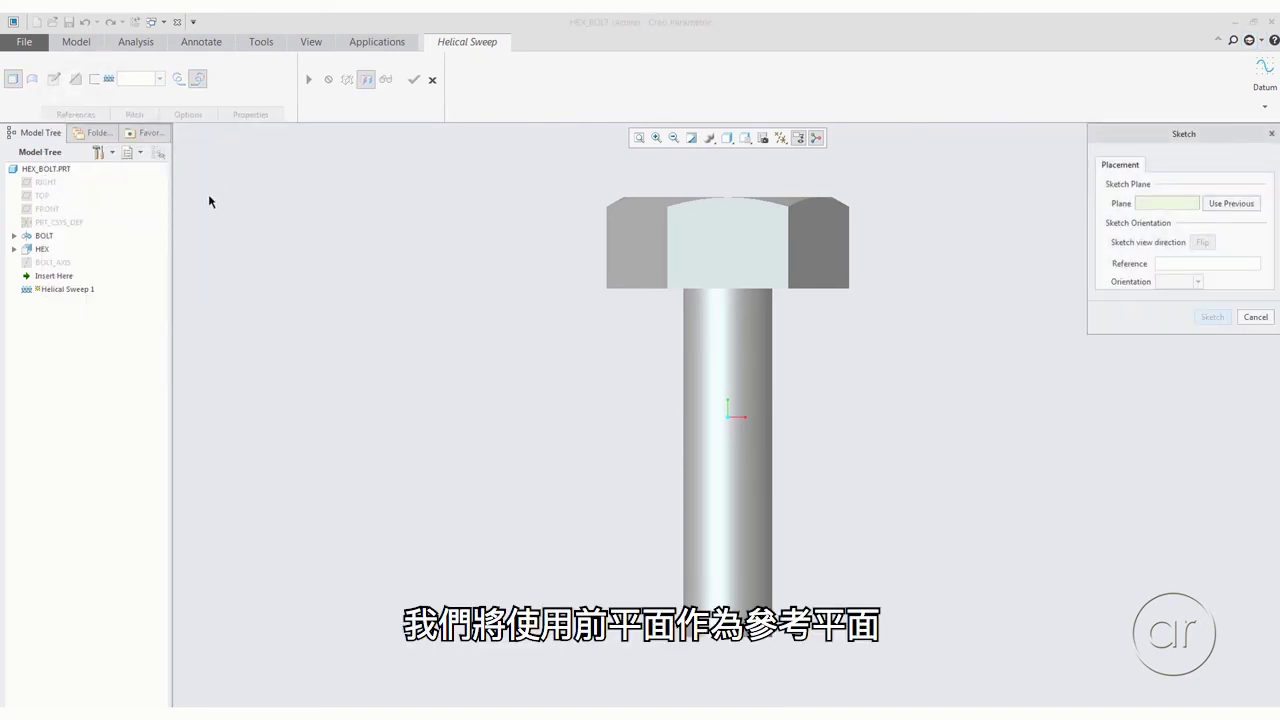
pyautogui.click(46, 210)
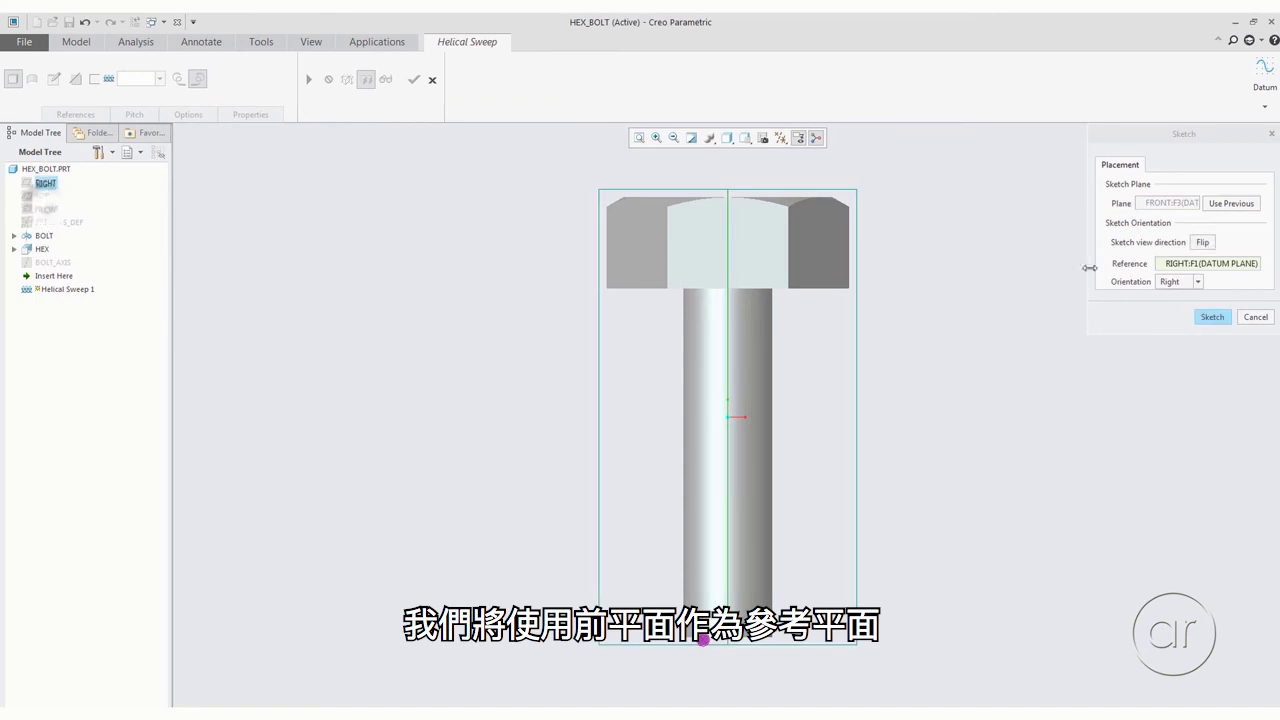
pyautogui.click(1210, 318)
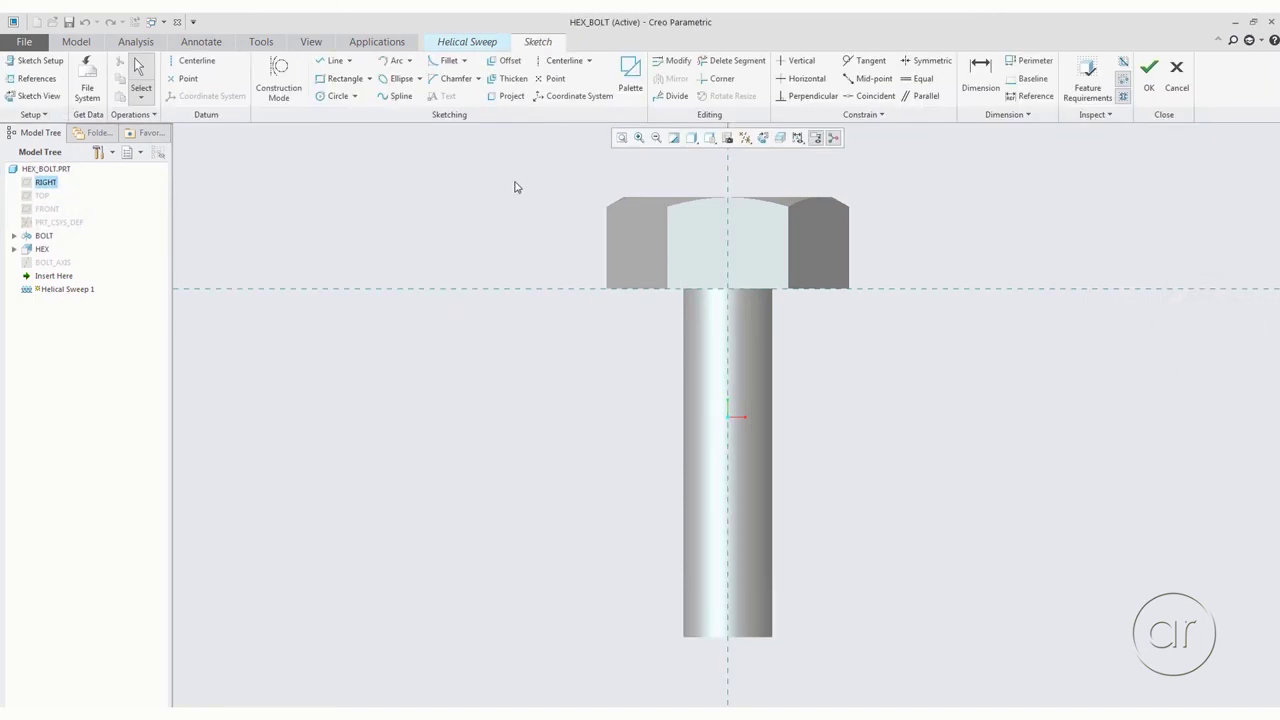
# - Sketch a vertical centerline through the bolt's axis and a profile line along the shank's edge from near its lower end to past mid-height
pyautogui.click(556, 60)
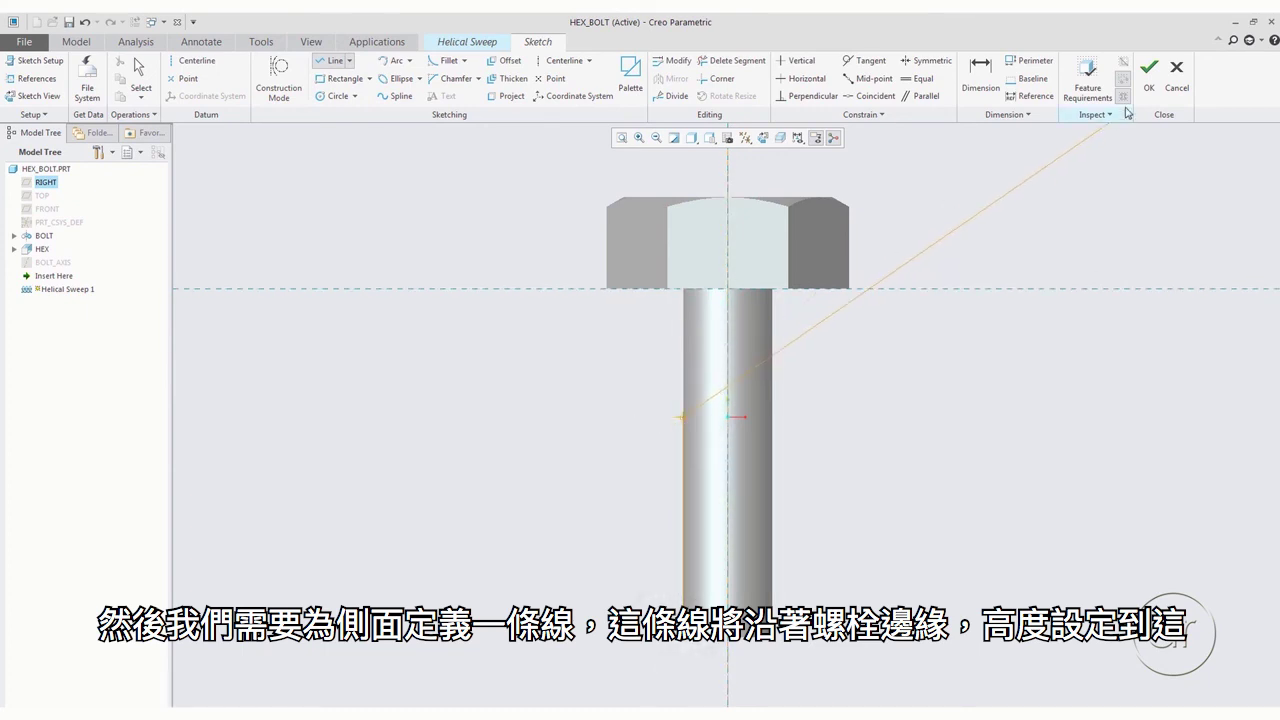
pyautogui.click(1149, 67)
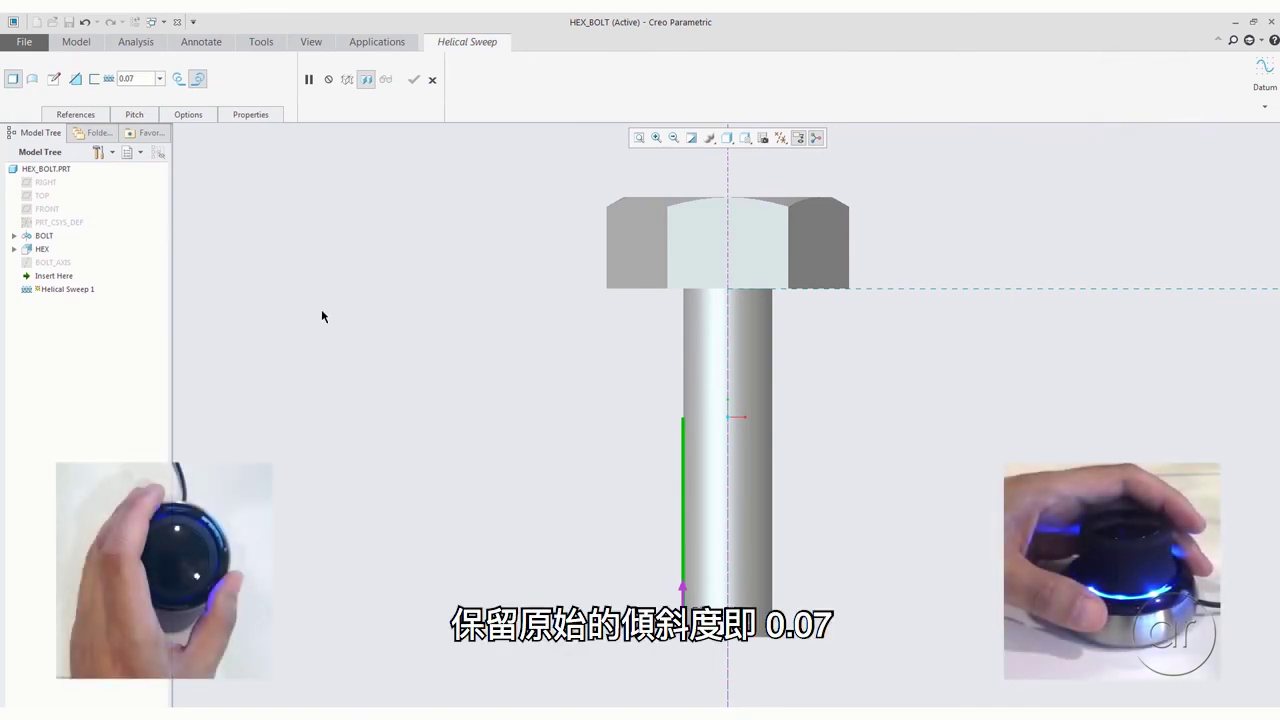
# - Sketch a small closed triangular section pointing into the shank at the profile line's lower end, and complete the helical sweep as a material-removing cut
pyautogui.click(53, 80)
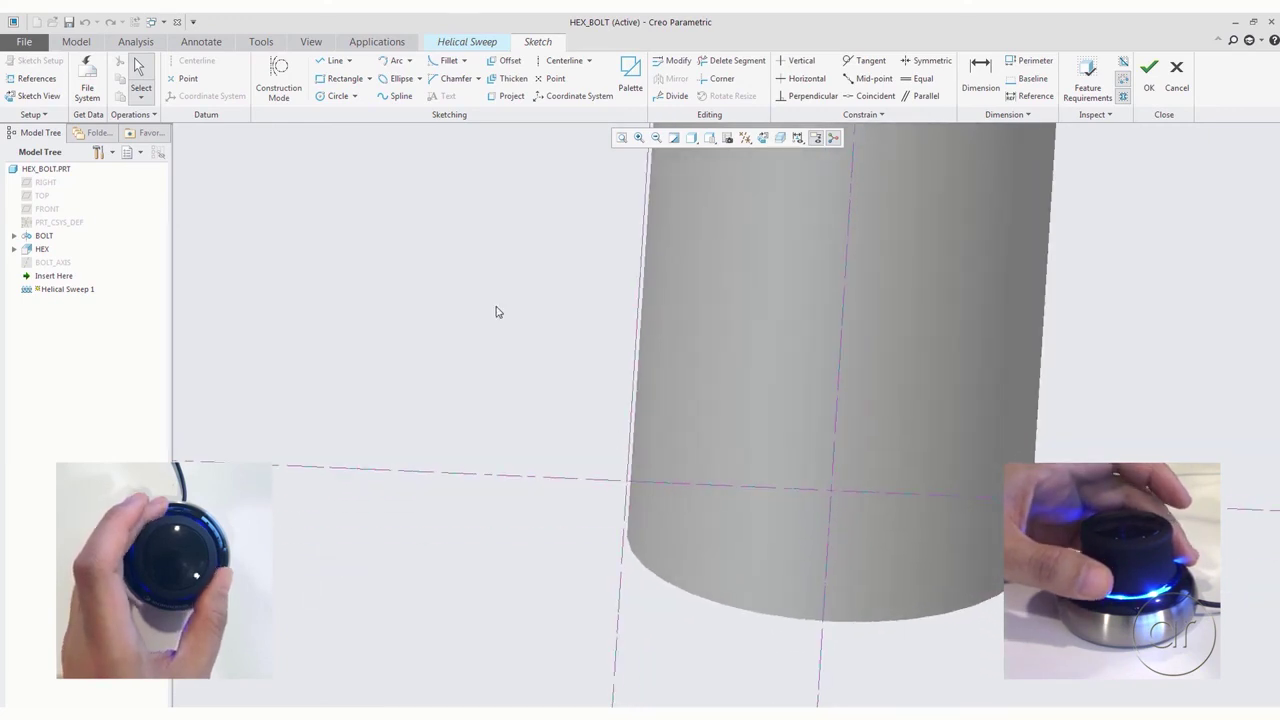
pyautogui.click(334, 60)
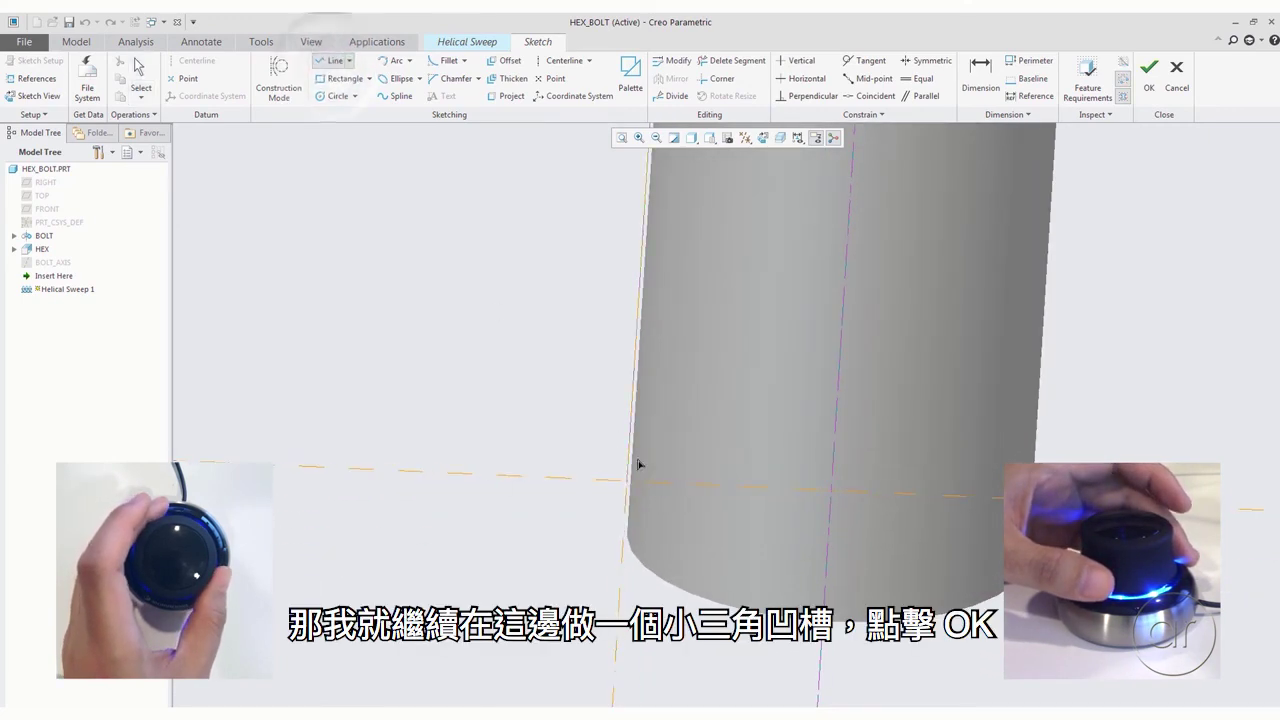
pyautogui.click(636, 376)
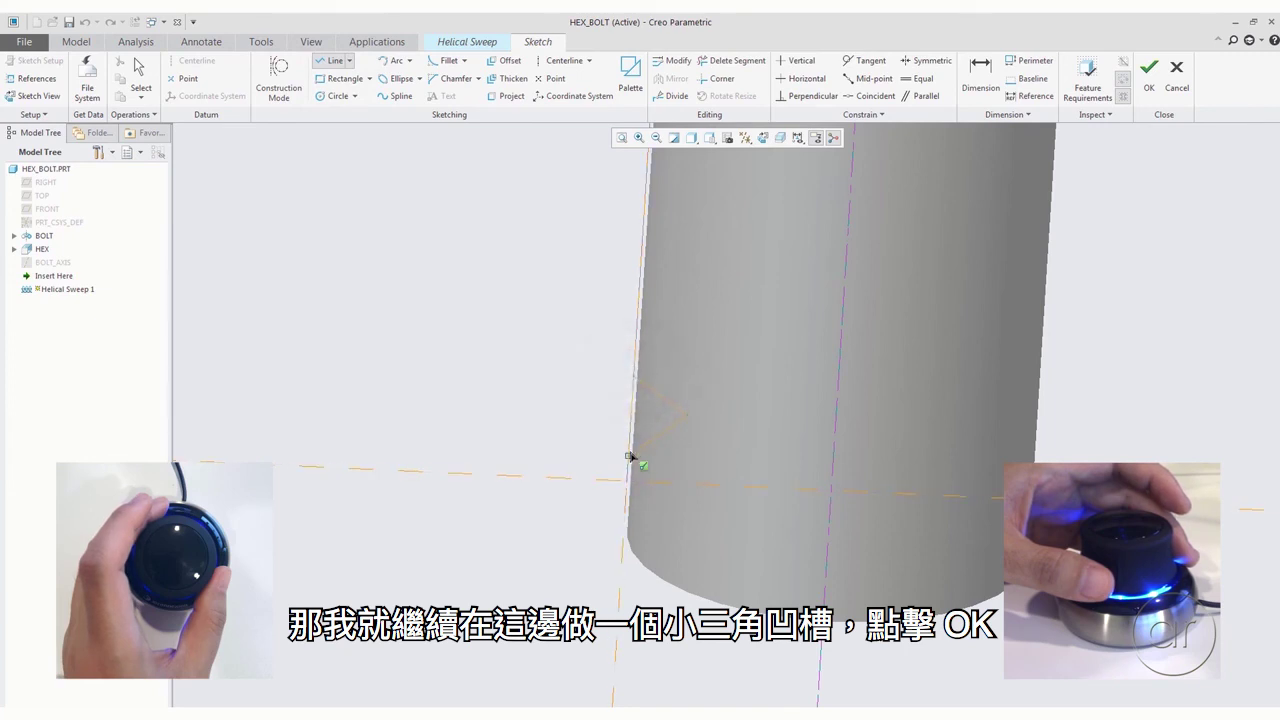
pyautogui.click(1149, 70)
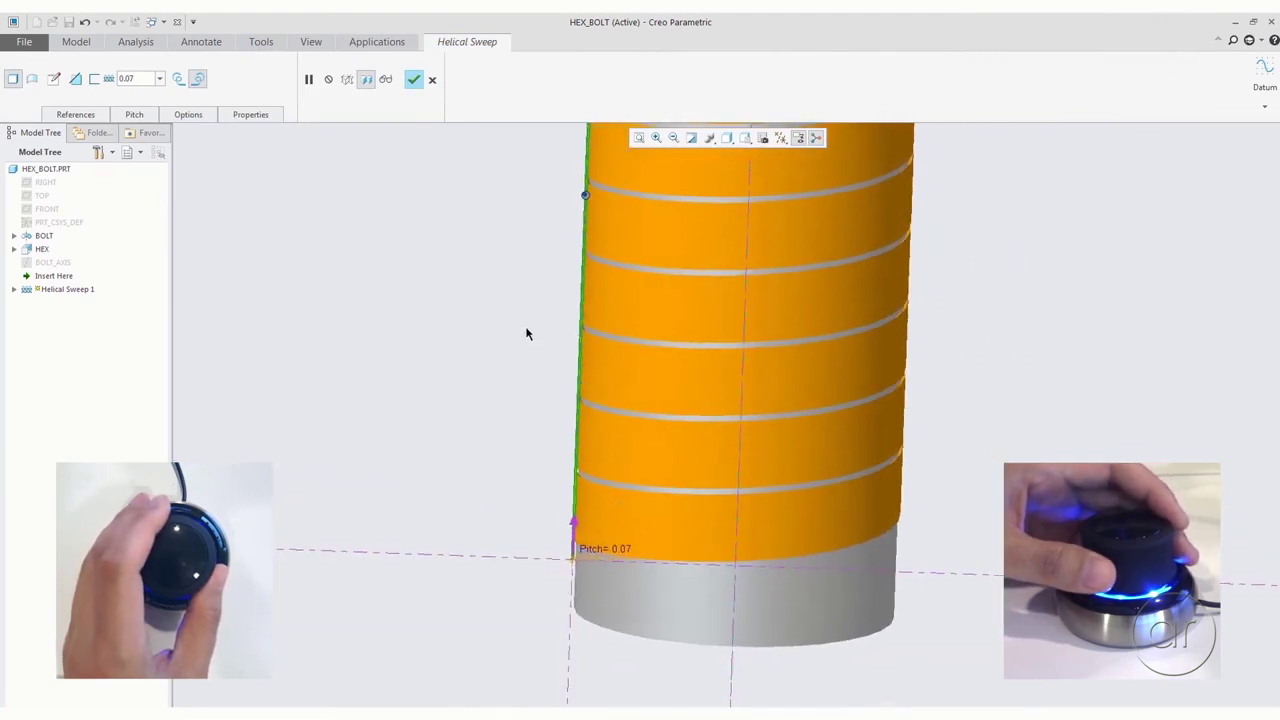
pyautogui.click(78, 82)
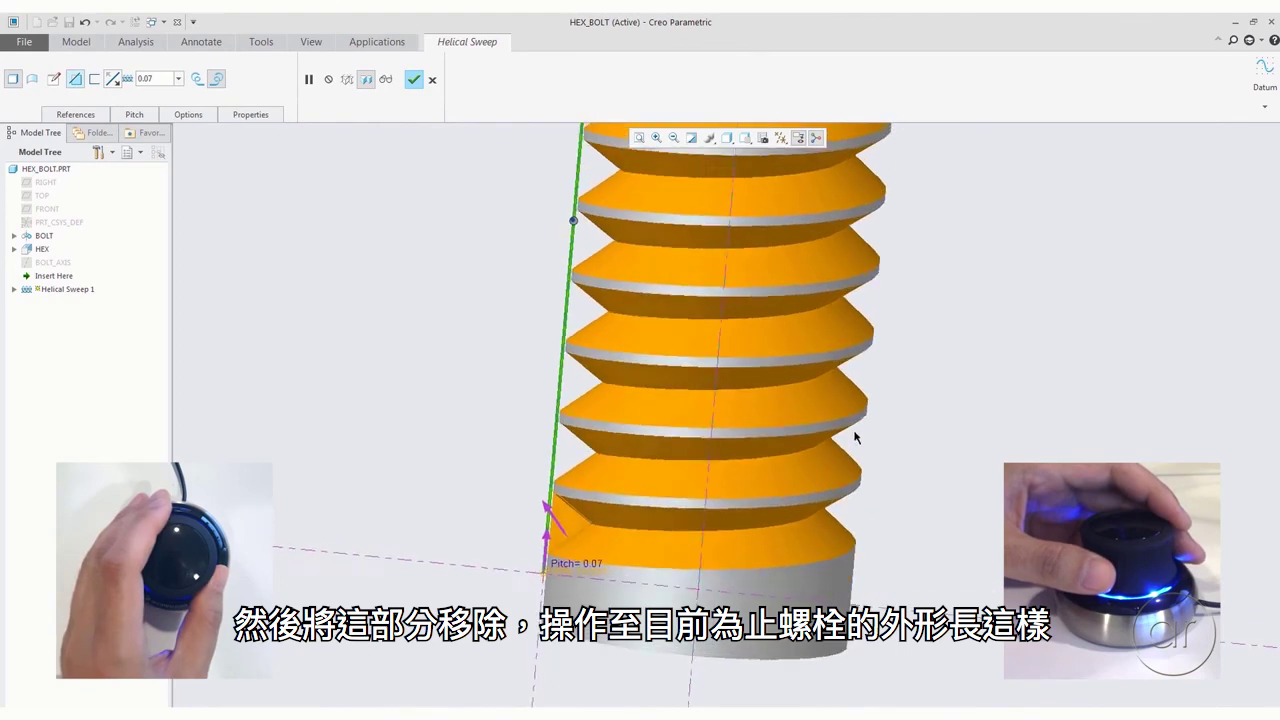
pyautogui.click(415, 80)
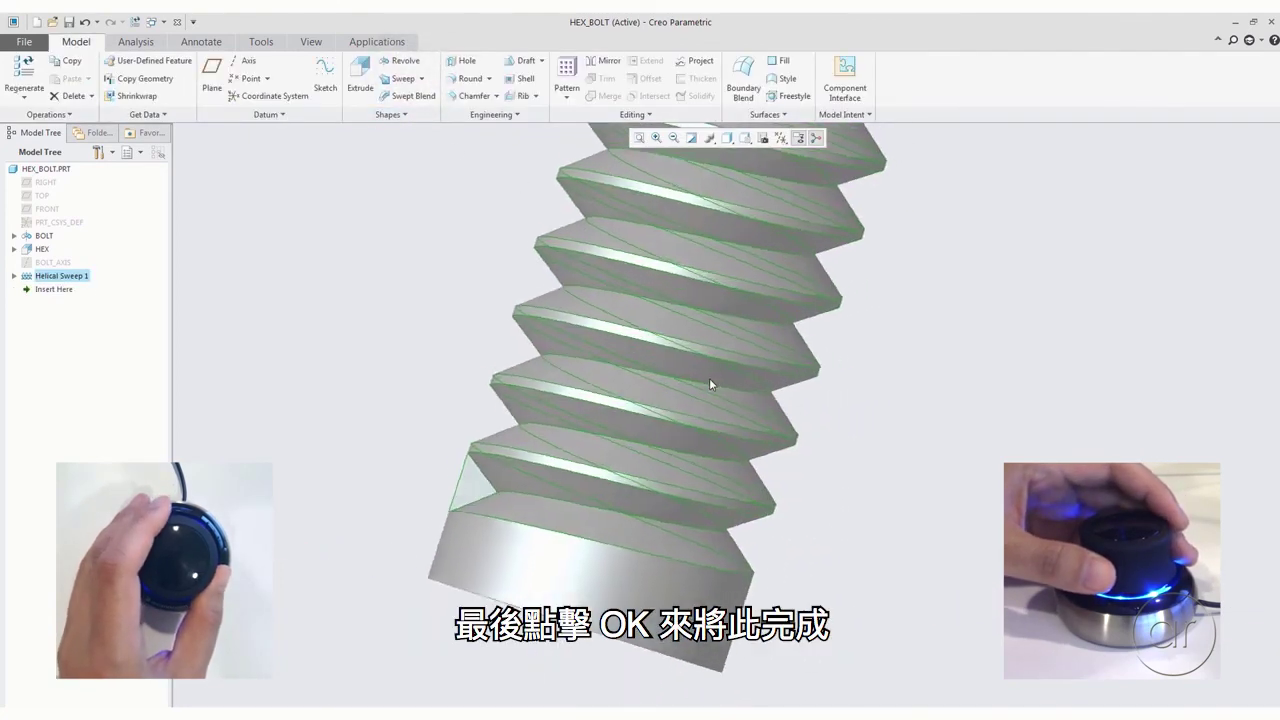